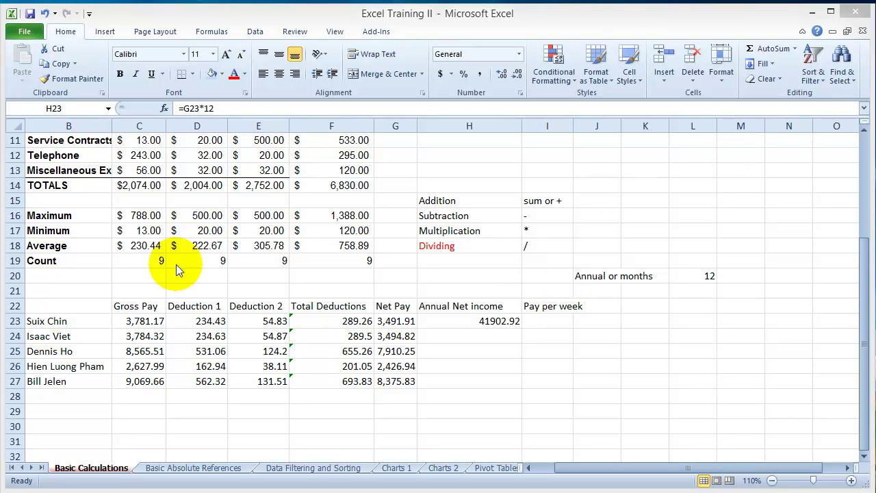
# Fill the C14 SUM total across to F14, giving 2,074, 2,004, 2,752 and 6,830.
pyautogui.click(147, 186)
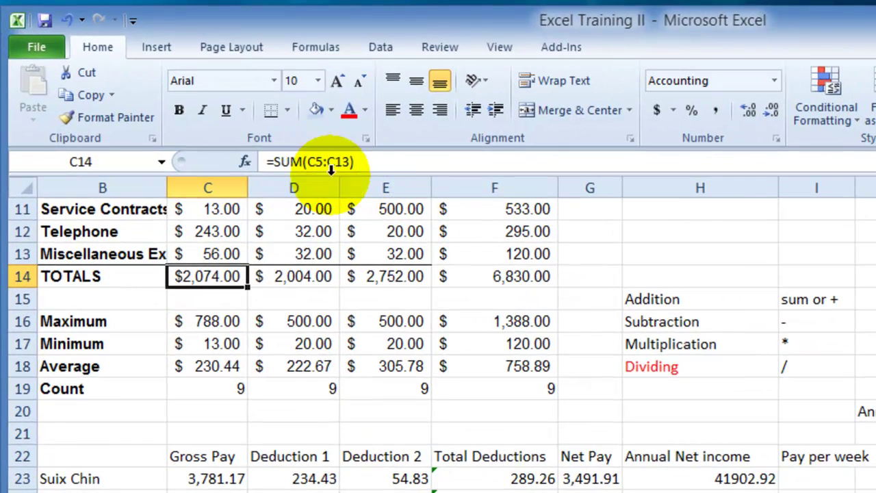
pyautogui.moveTo(246, 287); pyautogui.dragTo(497, 295)
pyautogui.click(284, 275)
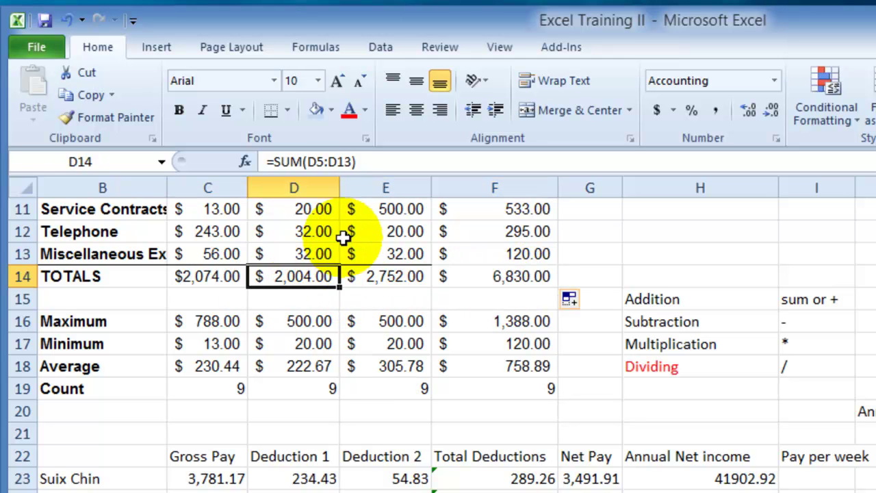
pyautogui.click(397, 278)
pyautogui.click(397, 278)
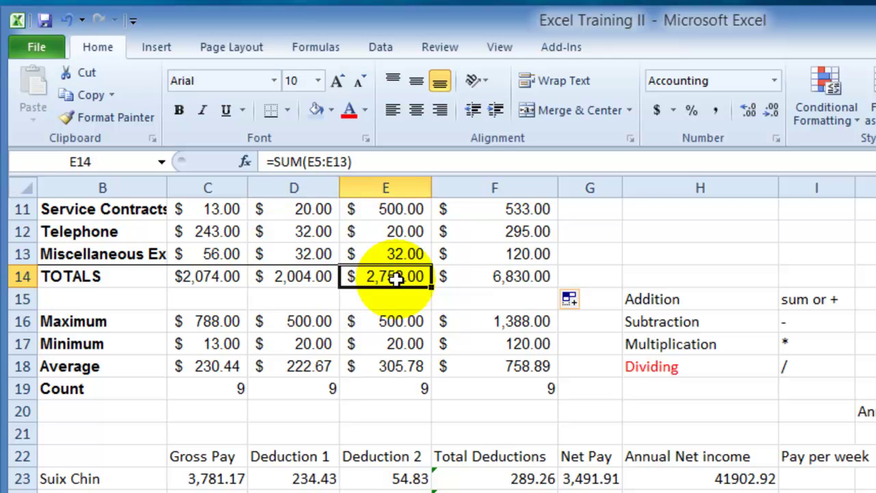
pyautogui.click(515, 276)
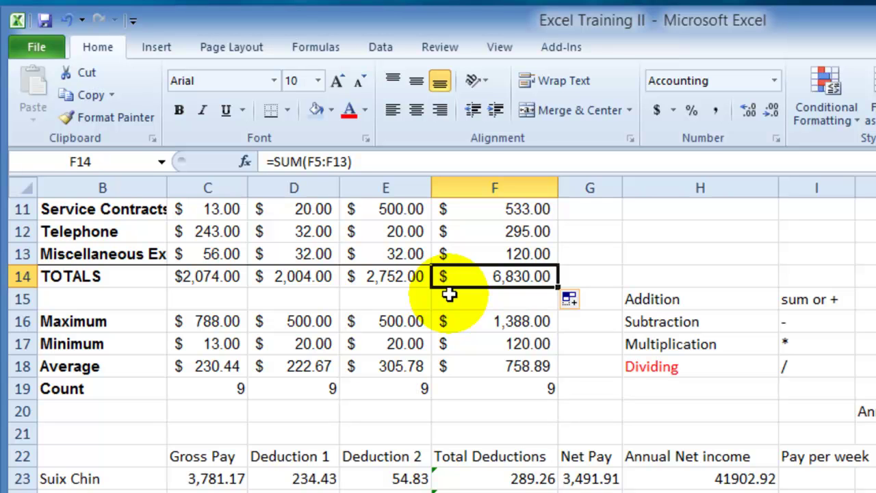
pyautogui.click(325, 385)
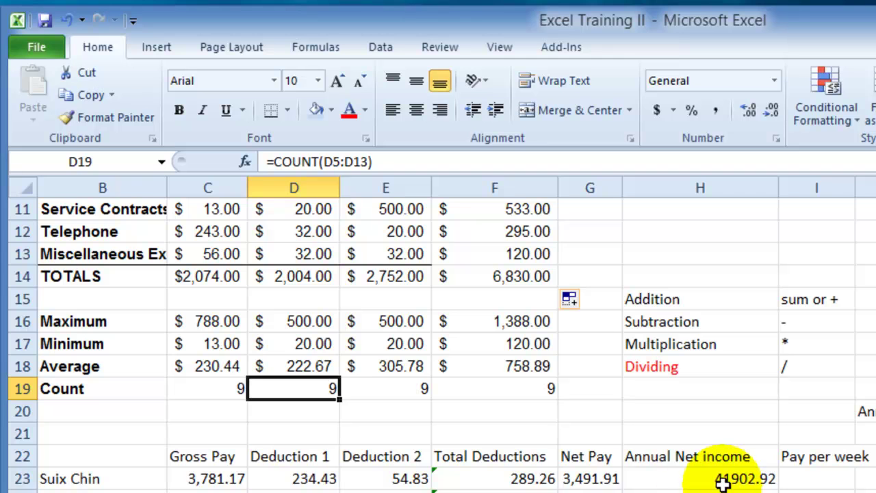
# Fill H23's =G23*12 down to H27, check the copies, then clear H23:H27.
pyautogui.click(722, 482)
pyautogui.click(722, 482)
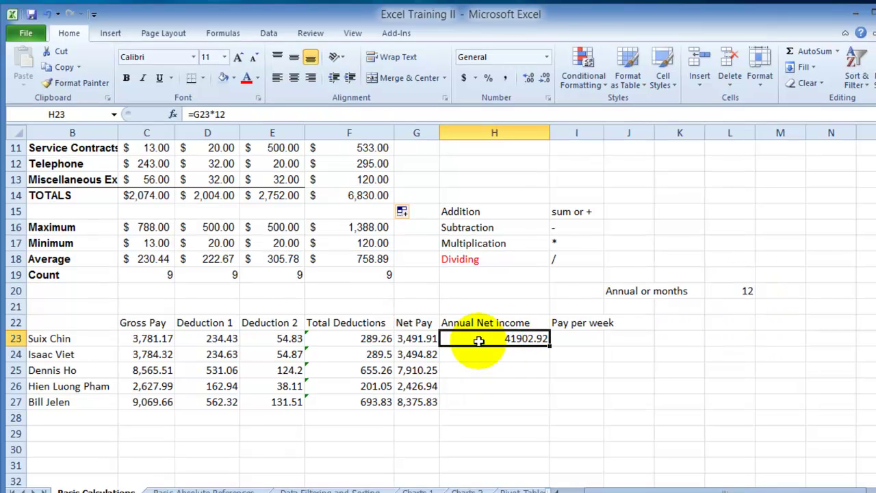
pyautogui.moveTo(549, 345); pyautogui.dragTo(553, 409)
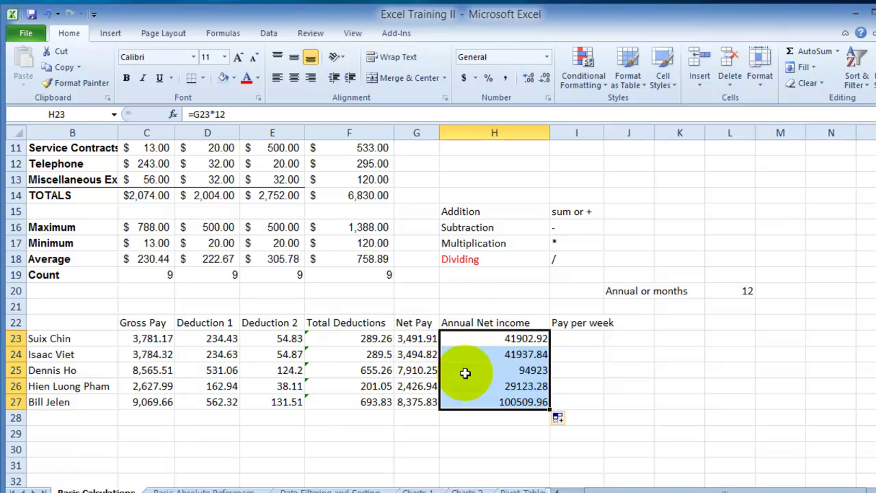
pyautogui.click(529, 355)
pyautogui.click(528, 373)
pyautogui.click(534, 388)
pyautogui.click(507, 403)
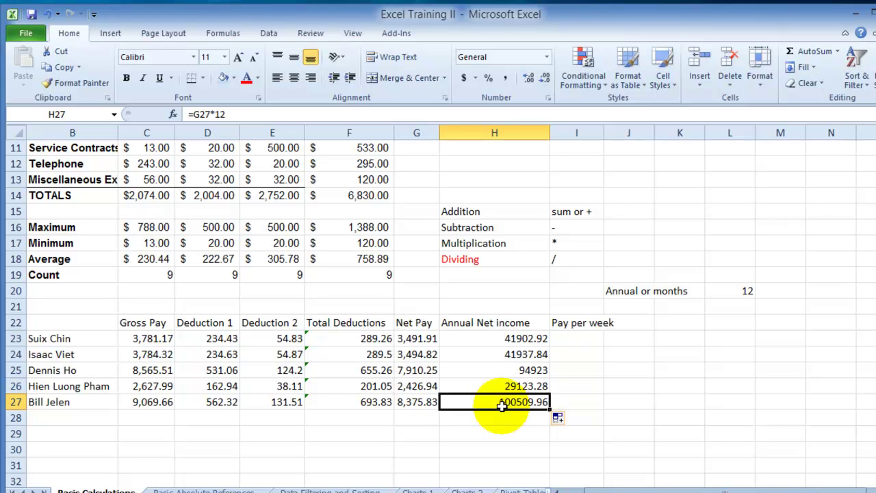
pyautogui.moveTo(506, 337); pyautogui.dragTo(508, 400)
pyautogui.press('Delete')
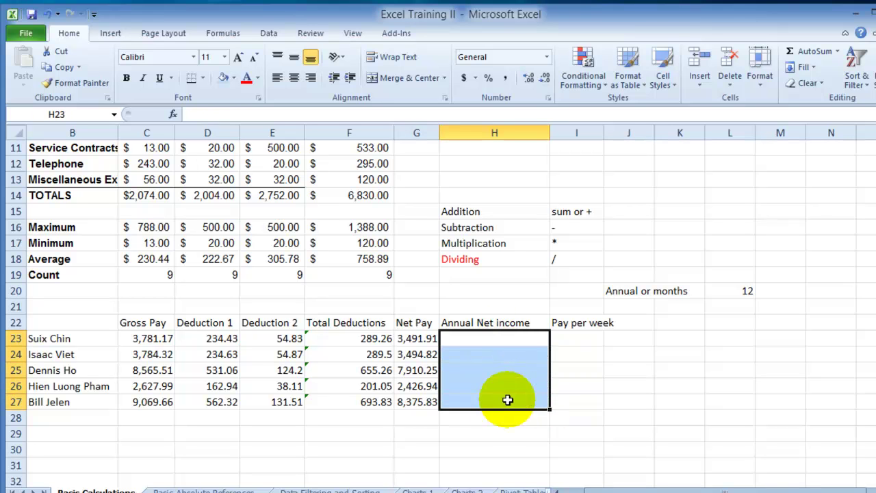
# Enter =G23*L20 in H23 for an annual net income of 41902.92.
pyautogui.click(644, 370)
pyautogui.click(494, 339)
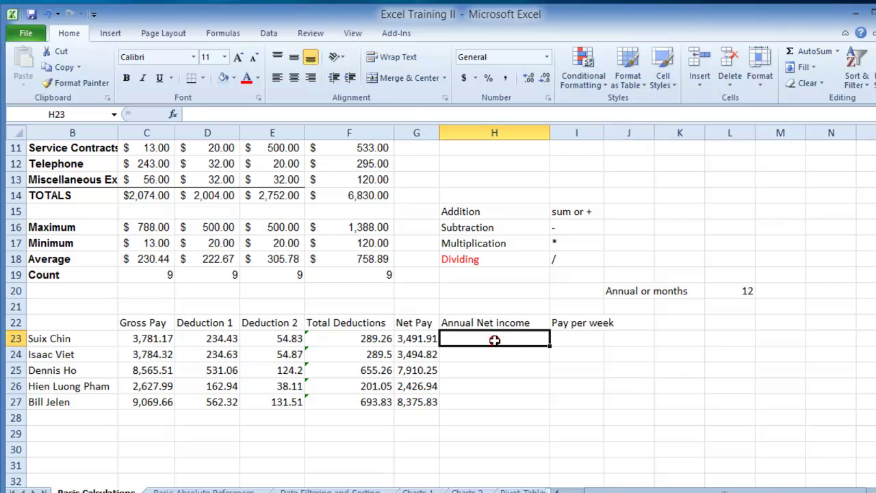
pyautogui.write('=')
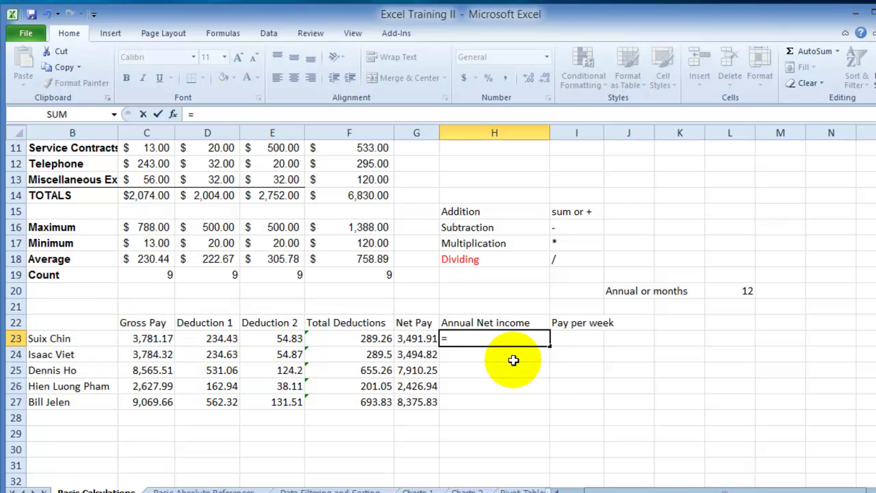
pyautogui.click(418, 338)
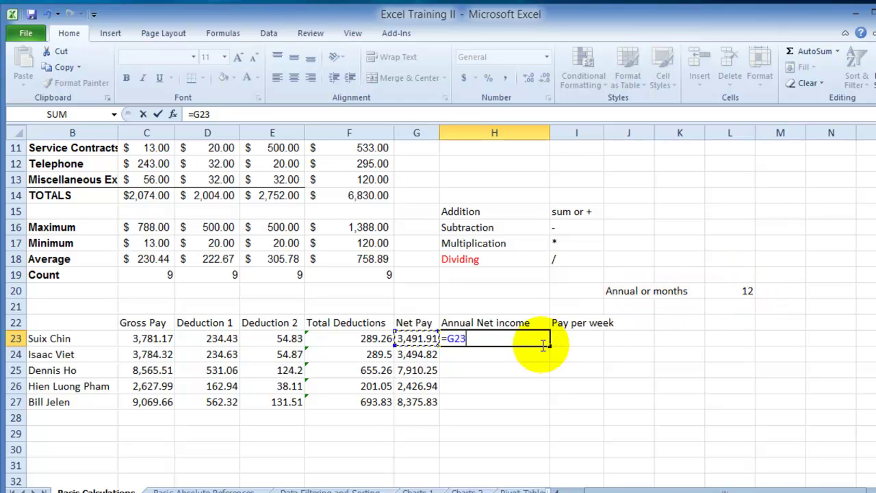
pyautogui.click(736, 291)
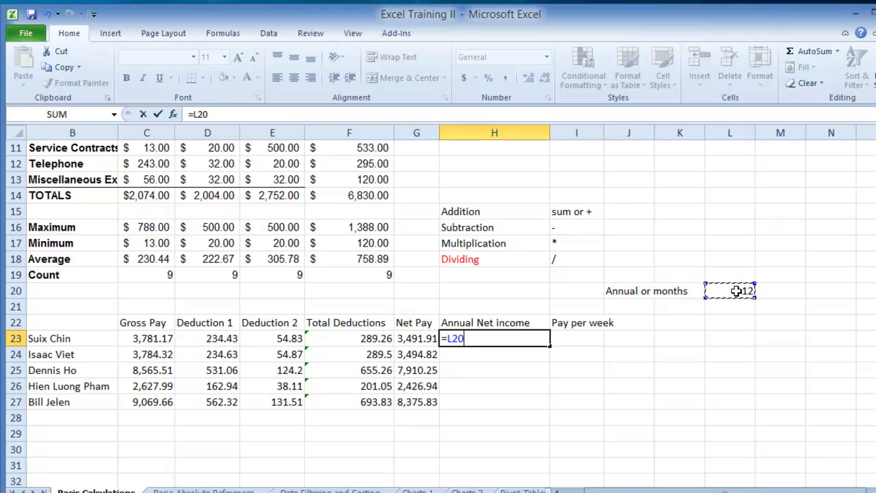
pyautogui.click(421, 339)
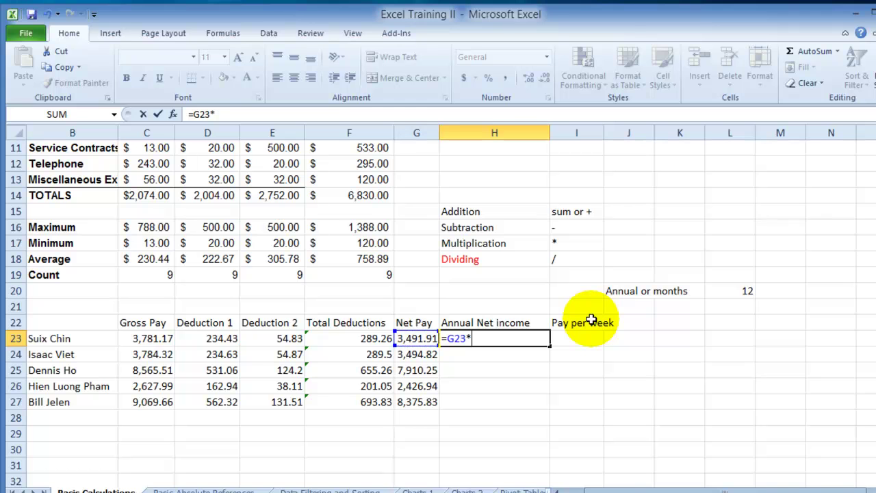
pyautogui.click(739, 290)
pyautogui.press('Return')
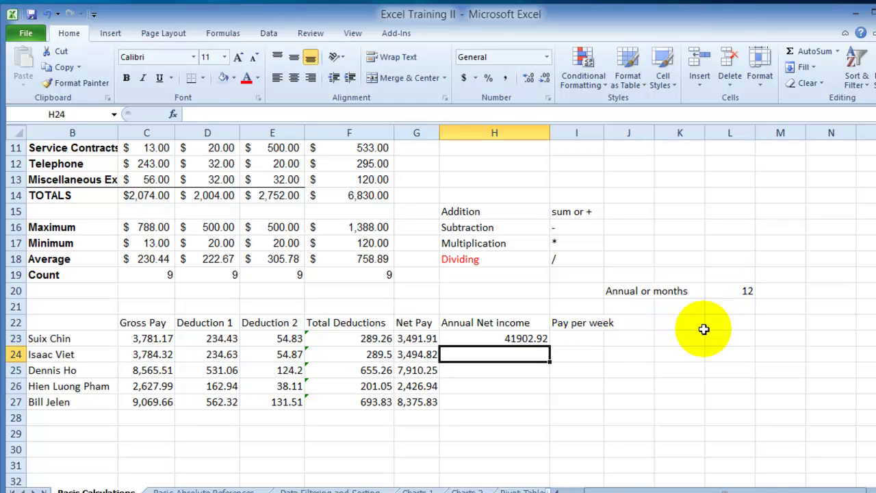
pyautogui.click(522, 340)
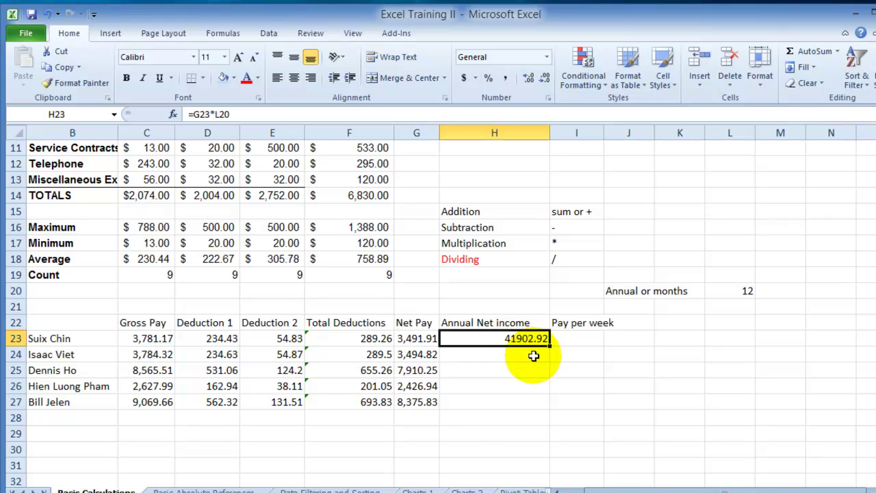
pyautogui.click(514, 359)
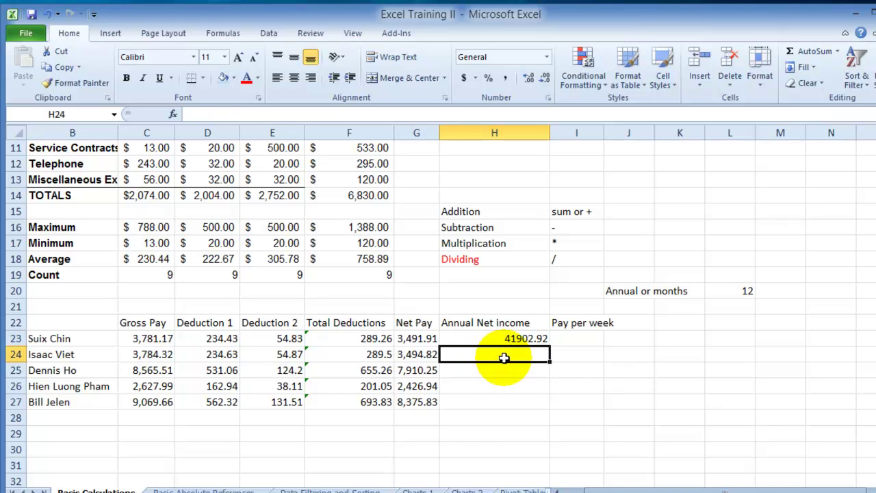
# Enter =G24*L20 in H24 (41937.84) and fill it down to H27.
pyautogui.write('=')
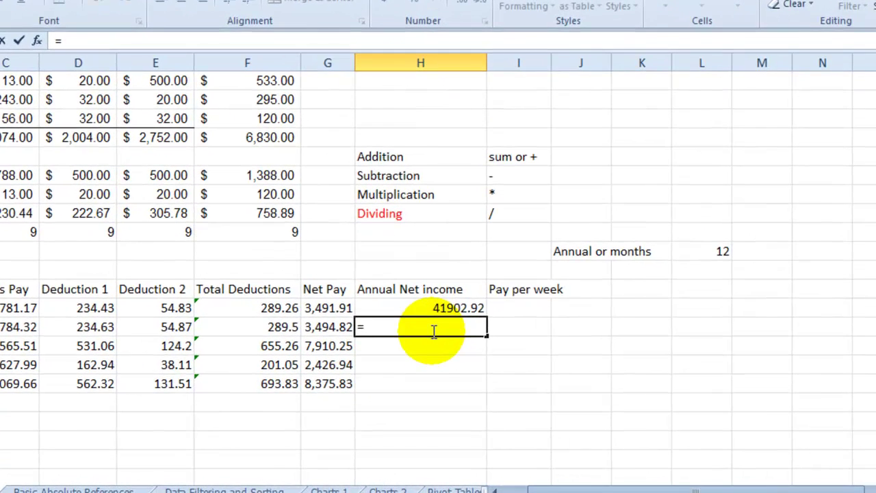
pyautogui.click(330, 326)
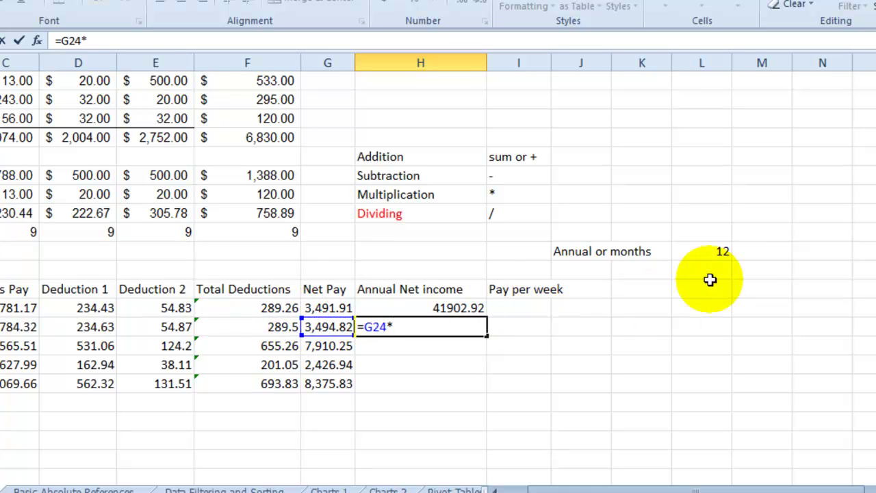
pyautogui.click(710, 252)
pyautogui.press('Return')
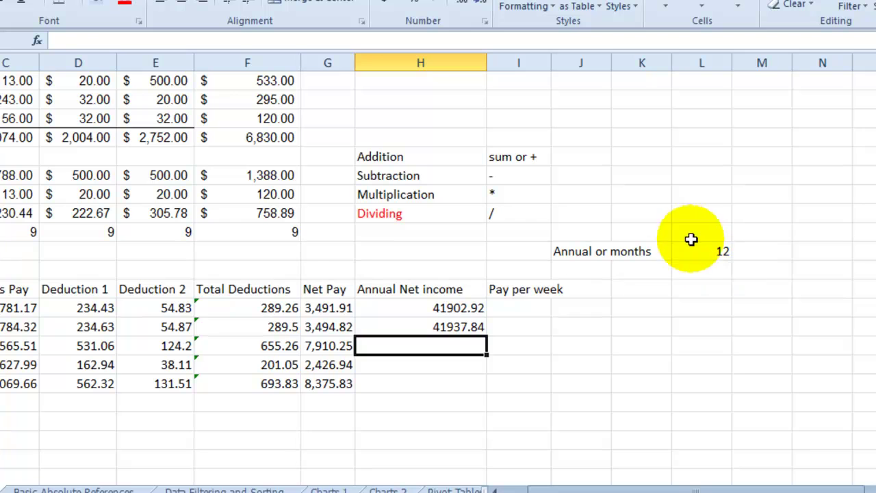
pyautogui.click(479, 328)
pyautogui.moveTo(486, 335); pyautogui.dragTo(483, 388)
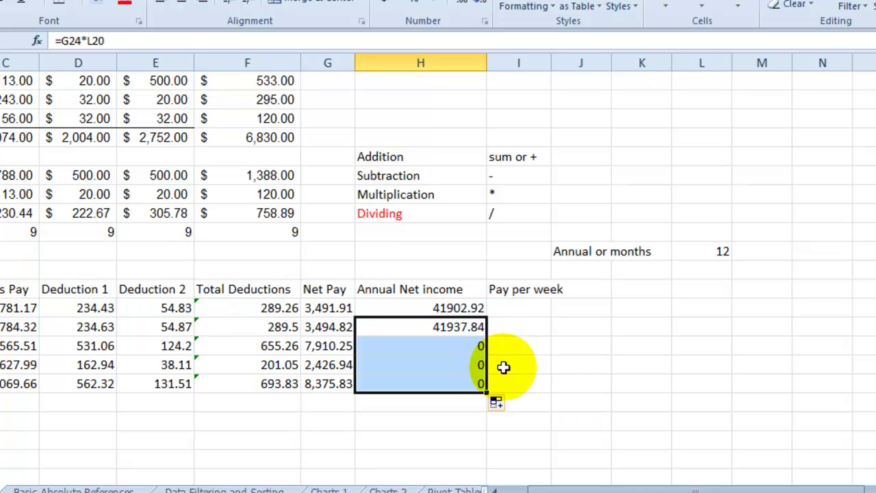
# Inspect the H25 and H27 formulas, where L20 has shifted to L21 onward, producing 0.
pyautogui.click(460, 350)
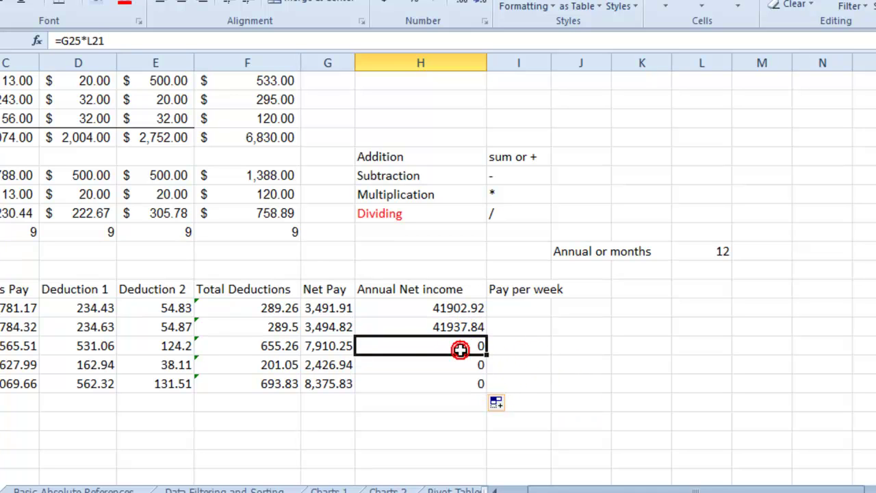
pyautogui.click(74, 40)
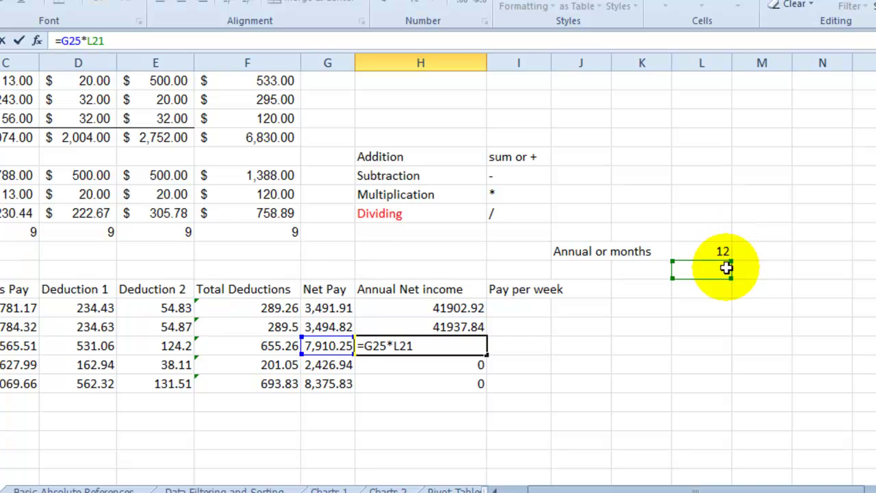
pyautogui.click(451, 382)
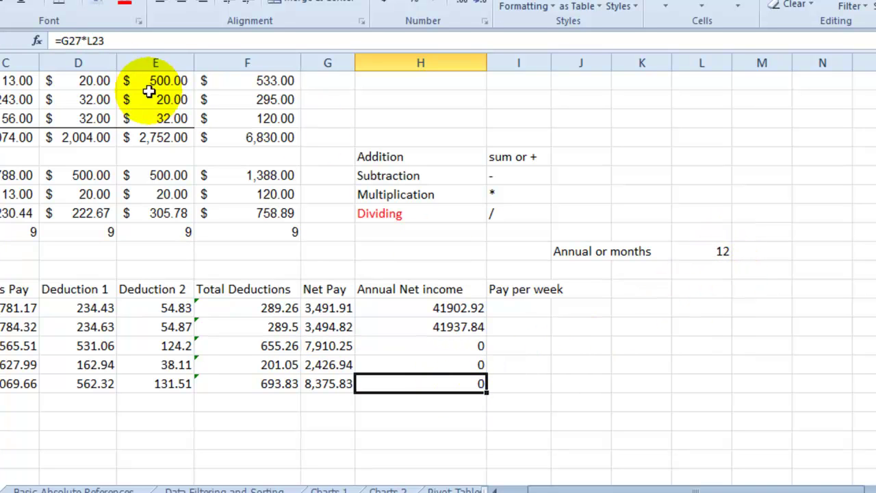
pyautogui.click(73, 40)
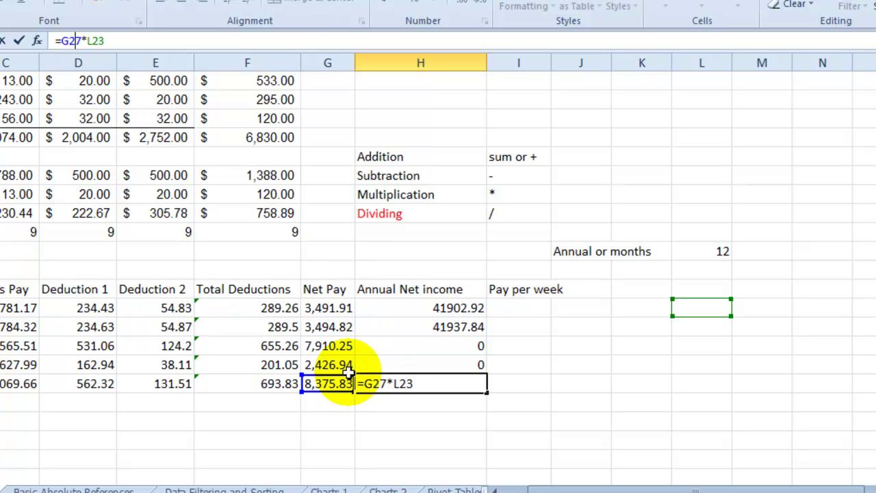
pyautogui.moveTo(343, 369); pyautogui.dragTo(344, 380)
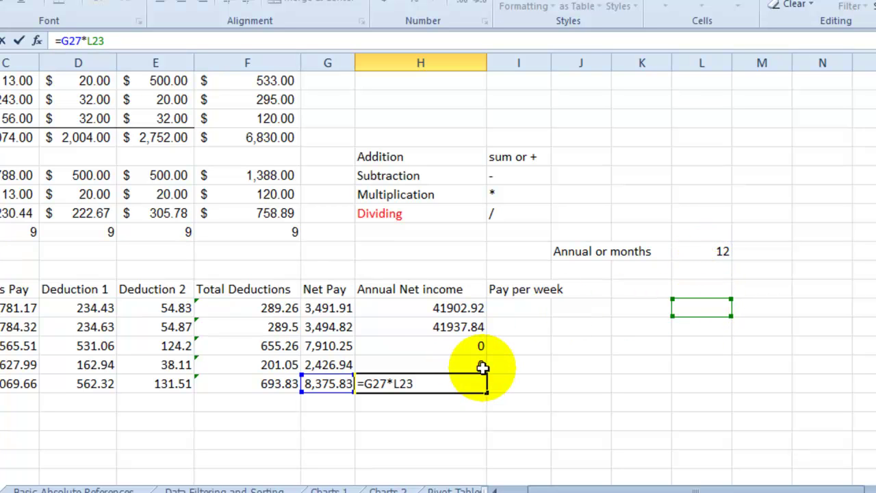
pyautogui.click(523, 349)
pyautogui.click(473, 345)
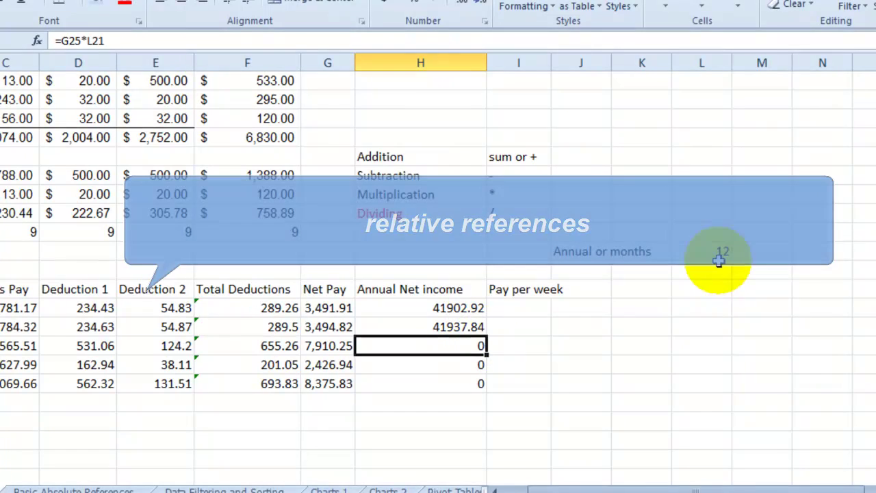
pyautogui.press('Up')
pyautogui.click(68, 42)
pyautogui.click(69, 41)
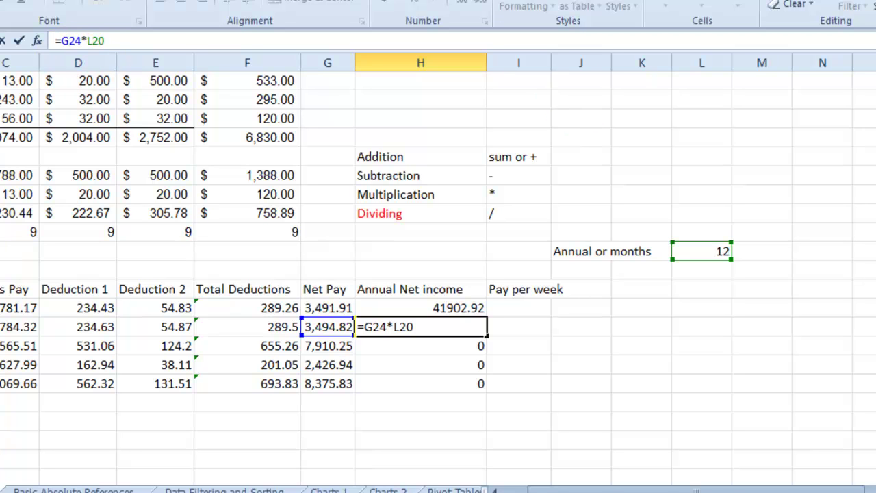
pyautogui.click(793, 137)
pyautogui.click(709, 251)
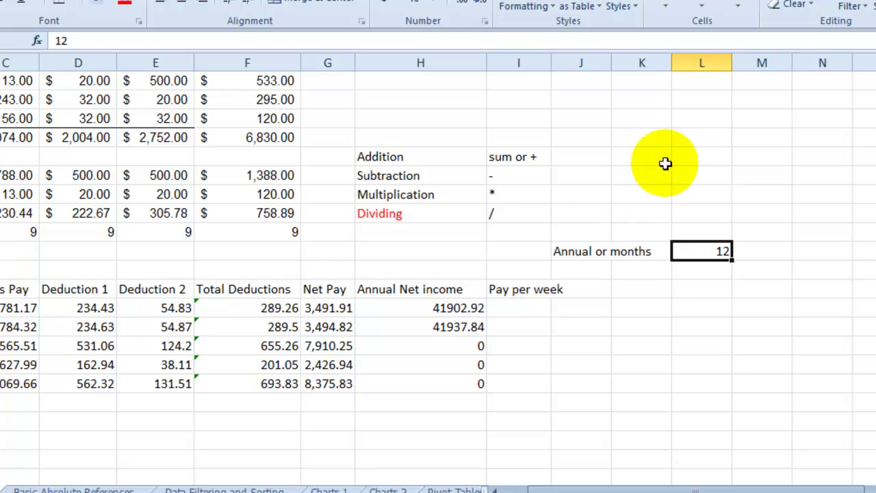
pyautogui.click(429, 309)
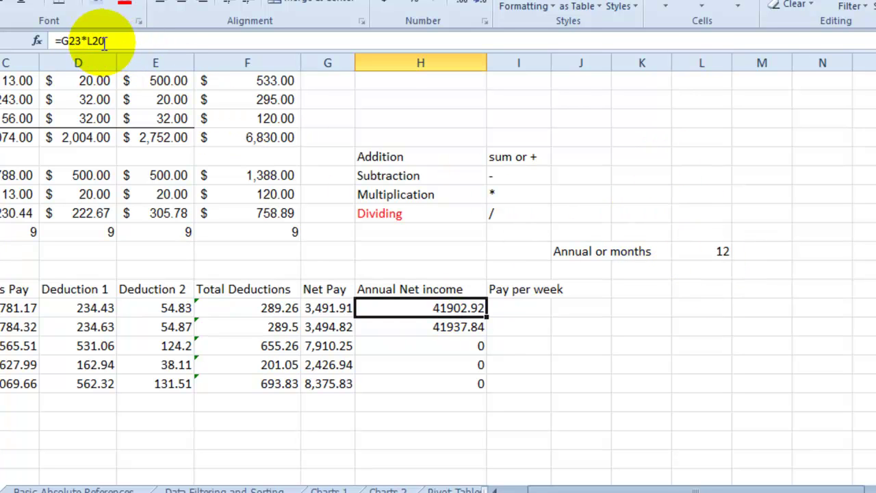
pyautogui.click(722, 253)
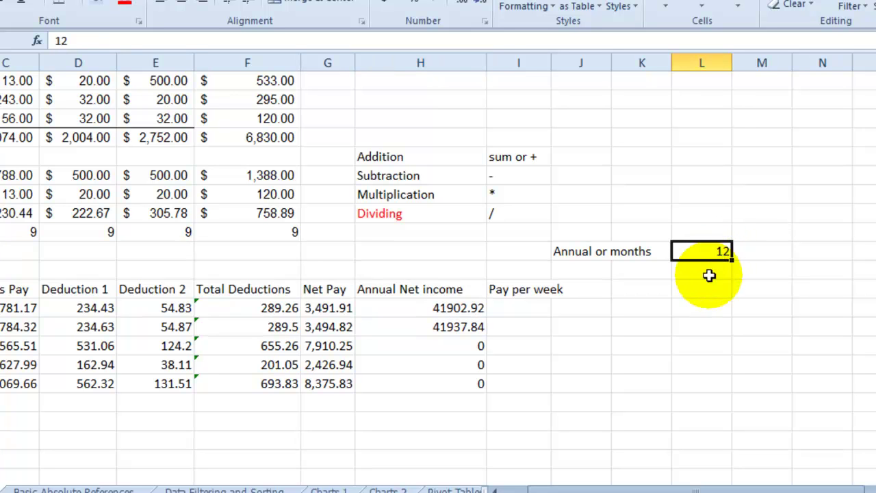
pyautogui.click(467, 307)
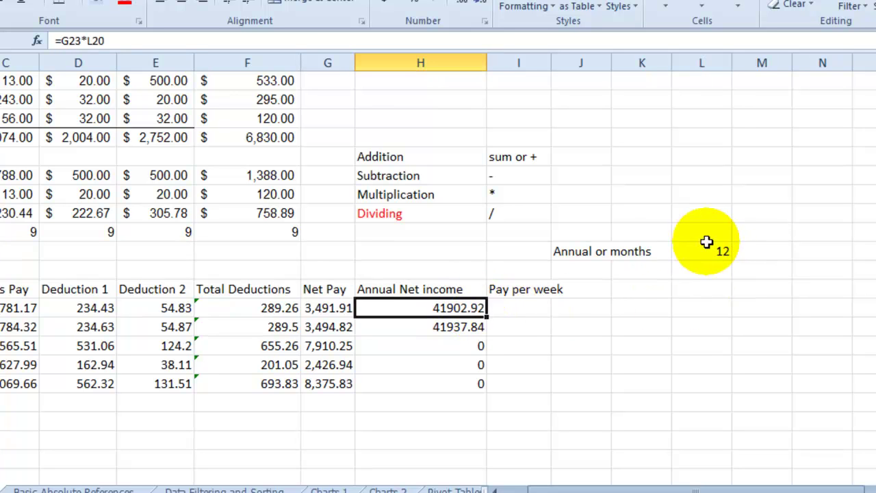
# Change H23's formula to =G23*$L$20, making the months cell absolute.
pyautogui.click(98, 42)
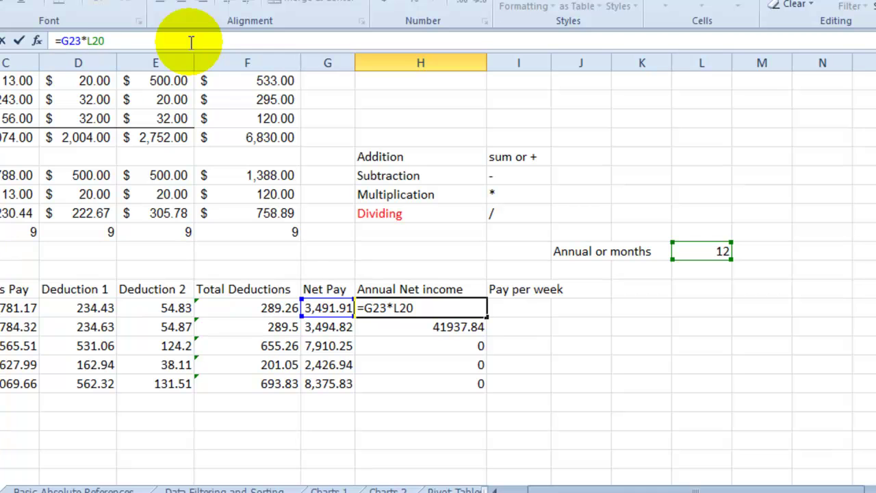
pyautogui.write('$')
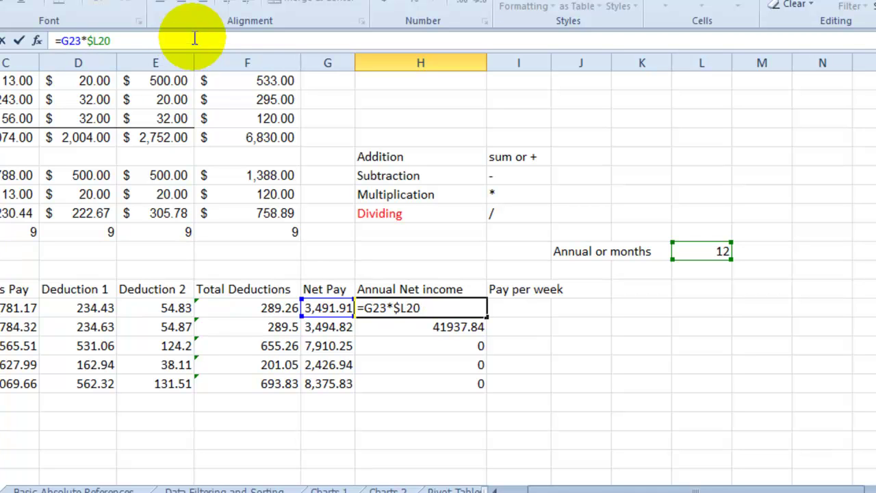
pyautogui.click(98, 41)
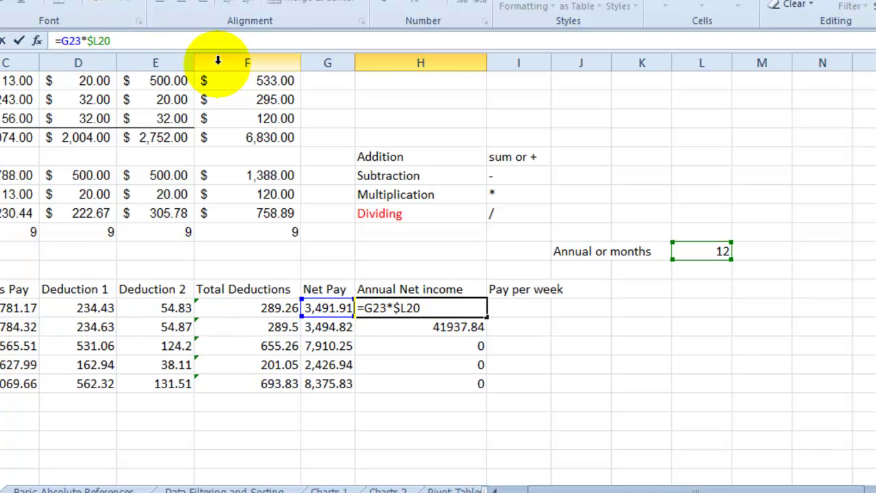
pyautogui.press('Return')
# Fill it down to H27 (41937.84, 94923, 29123.28, 100509.96) and inspect H26's formula.
pyautogui.click(437, 308)
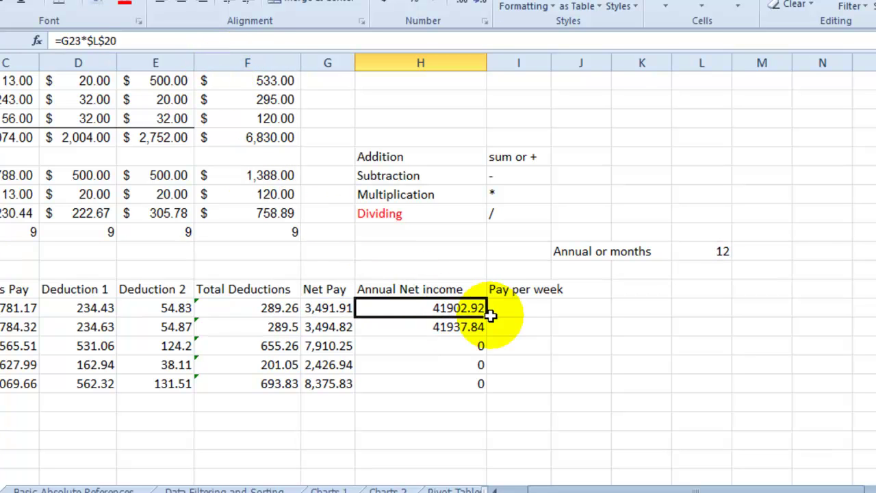
pyautogui.moveTo(488, 317); pyautogui.dragTo(482, 388)
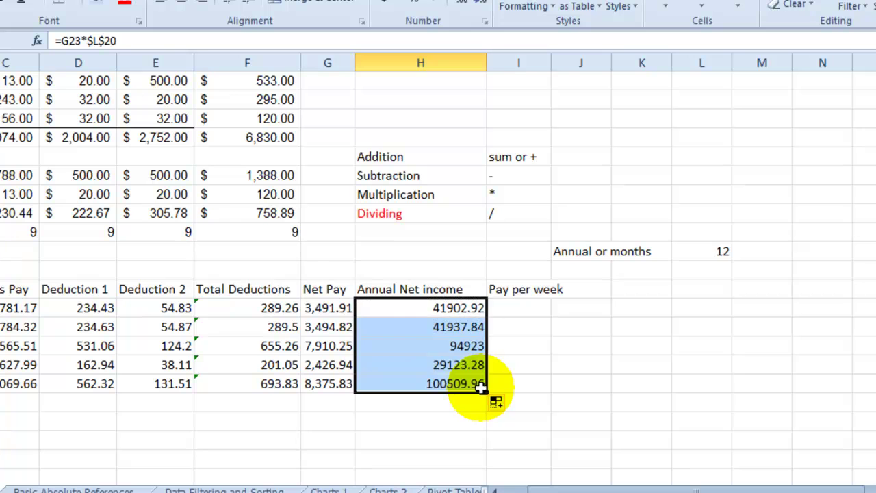
pyautogui.click(465, 346)
pyautogui.click(467, 370)
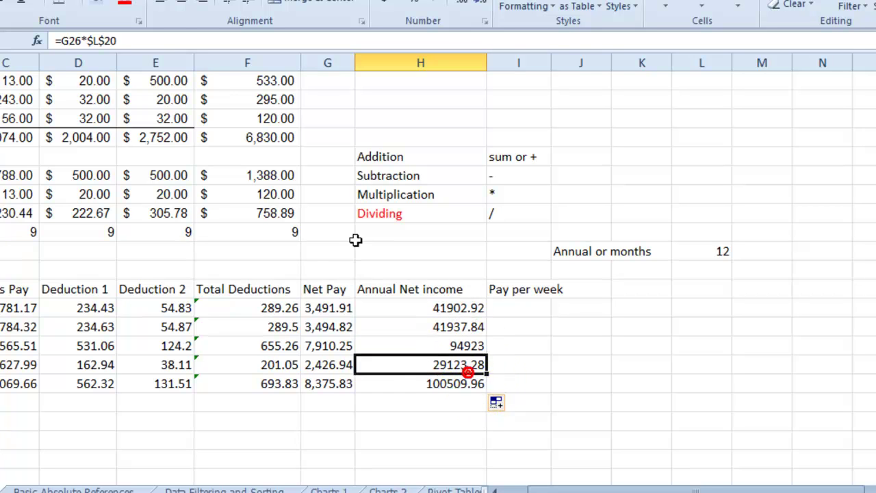
pyautogui.click(117, 41)
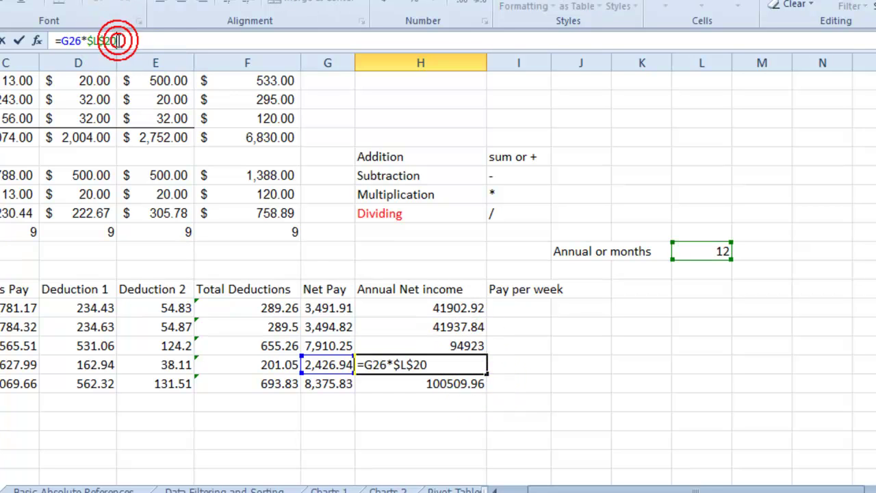
pyautogui.click(723, 269)
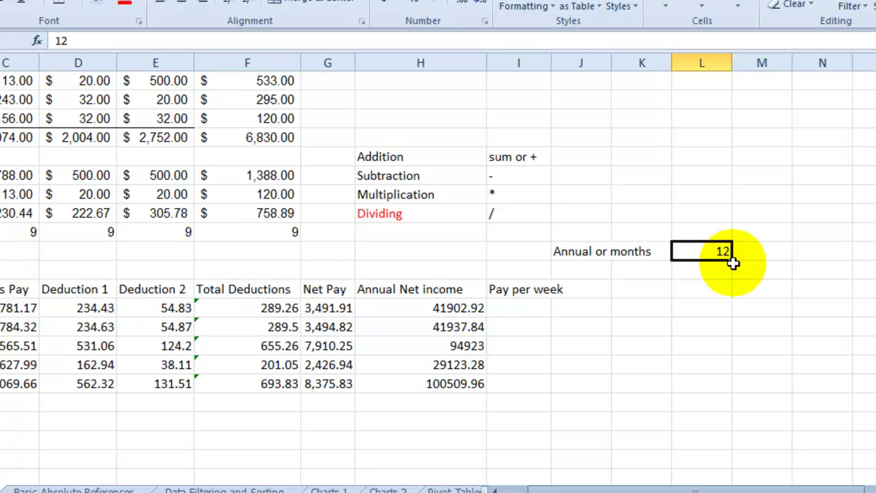
pyautogui.click(470, 308)
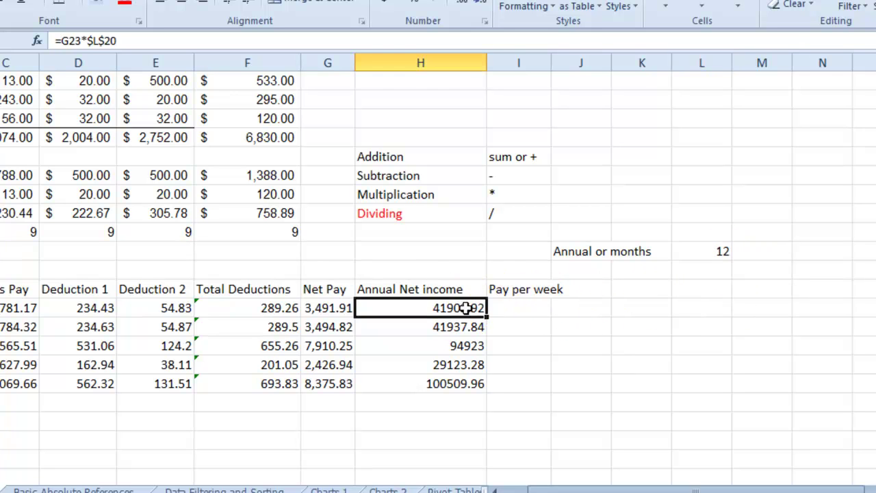
pyautogui.click(716, 251)
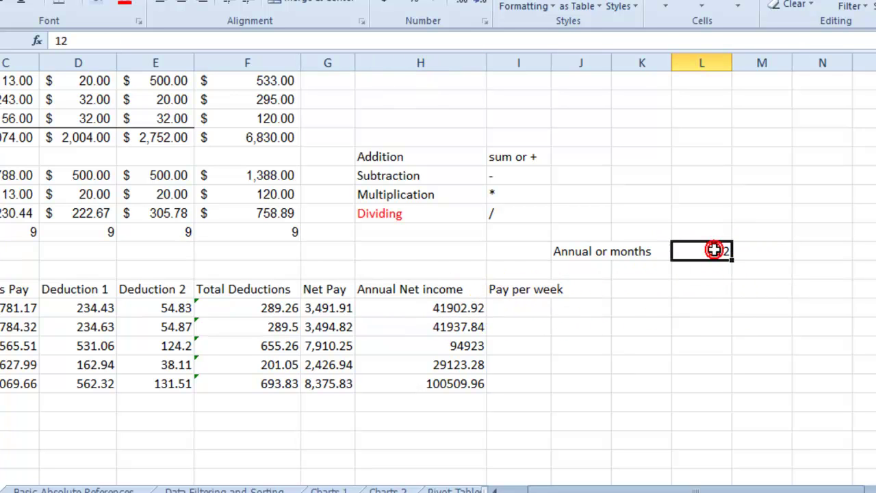
pyautogui.click(449, 308)
pyautogui.click(702, 252)
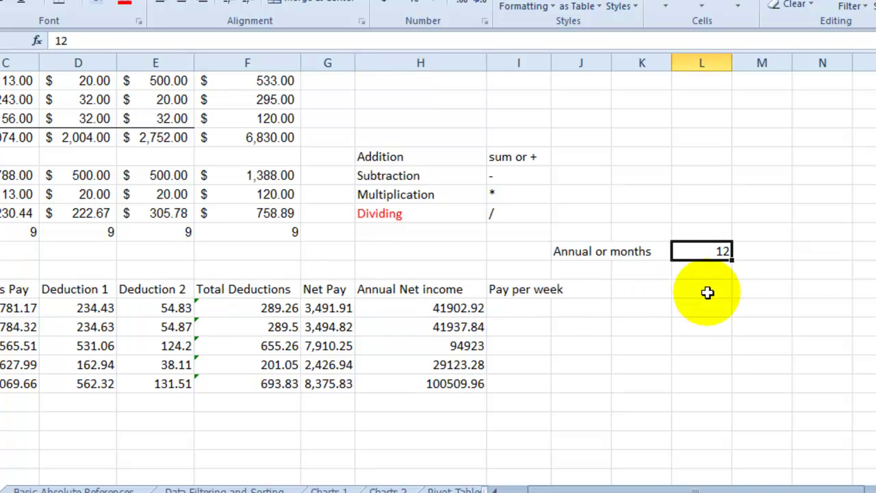
pyautogui.click(435, 309)
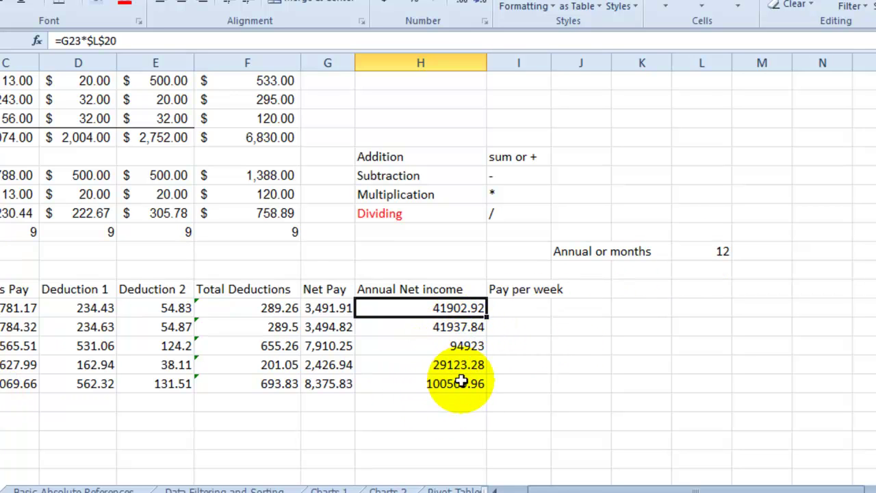
pyautogui.click(721, 252)
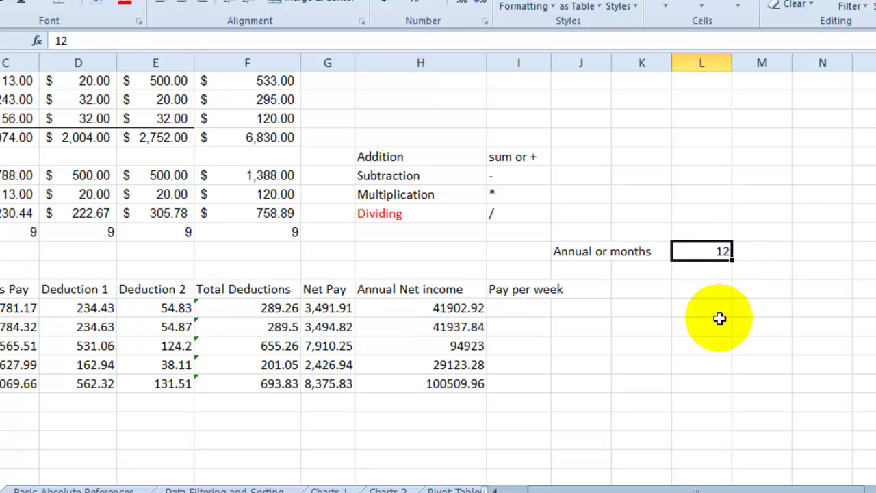
pyautogui.write('6')
pyautogui.press('Return')
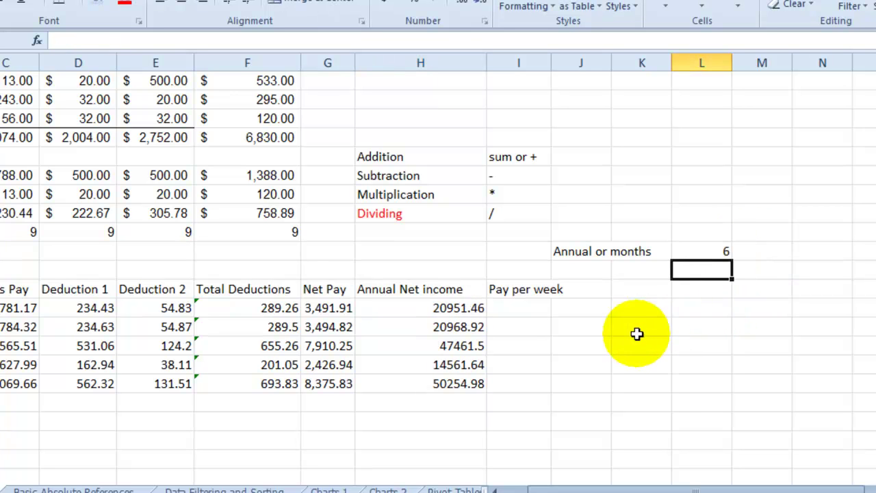
pyautogui.moveTo(462, 308); pyautogui.dragTo(458, 383)
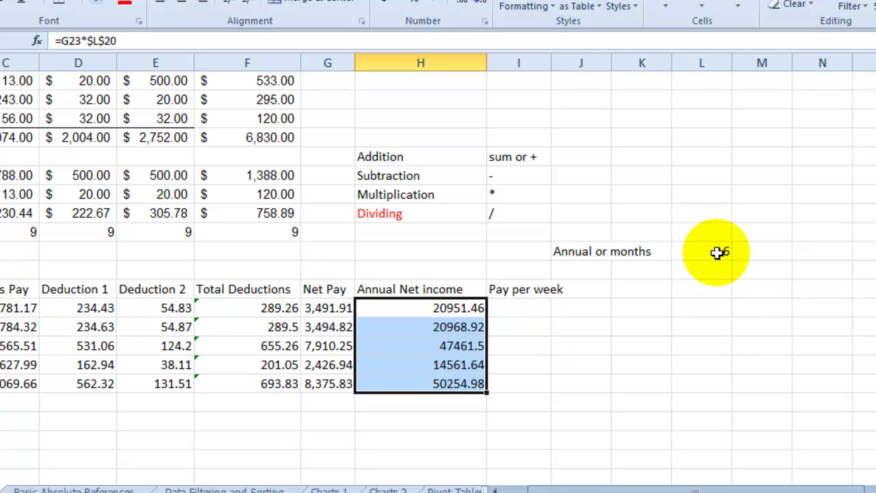
pyautogui.click(438, 308)
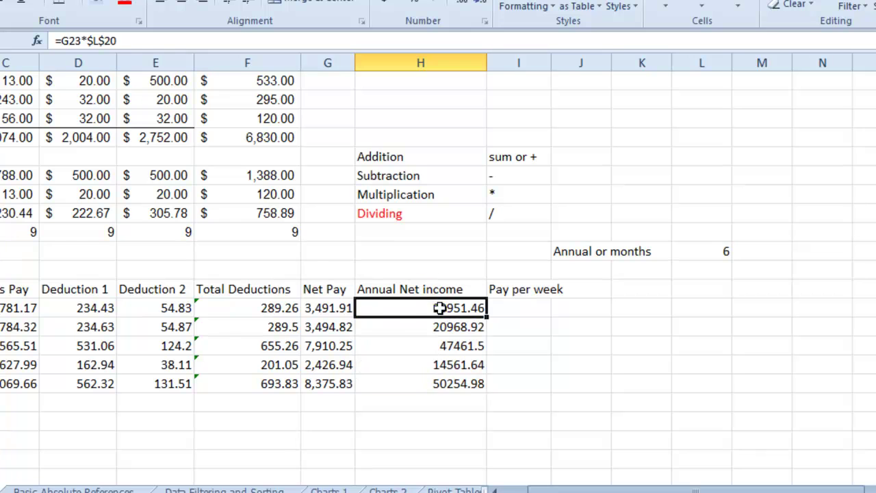
pyautogui.click(130, 40)
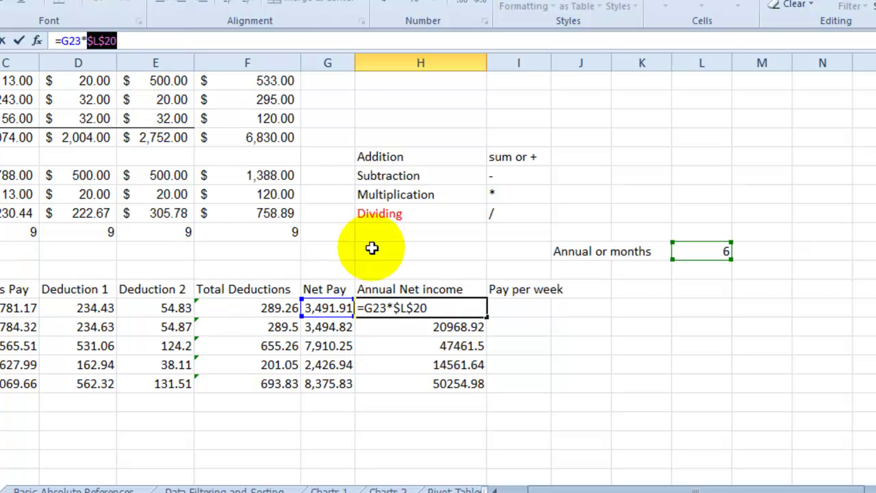
pyautogui.click(453, 345)
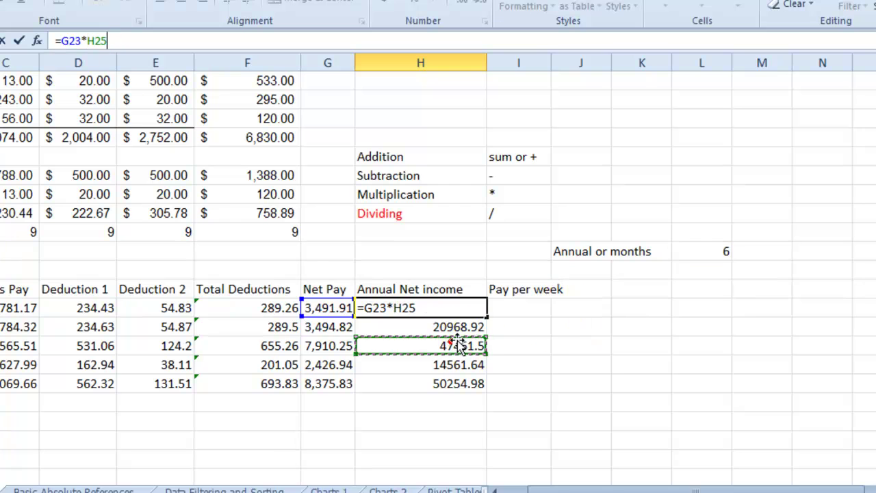
pyautogui.press('Escape')
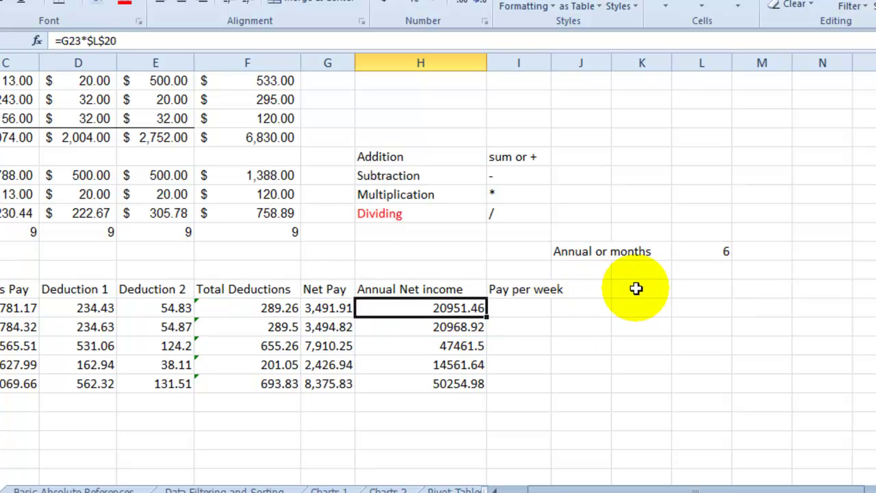
pyautogui.click(714, 249)
pyautogui.press('F1')
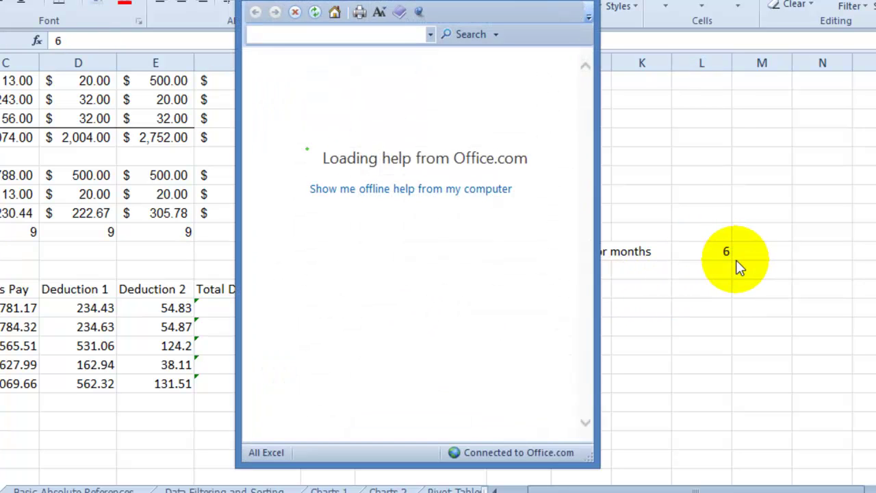
pyautogui.click(731, 251)
pyautogui.write('11')
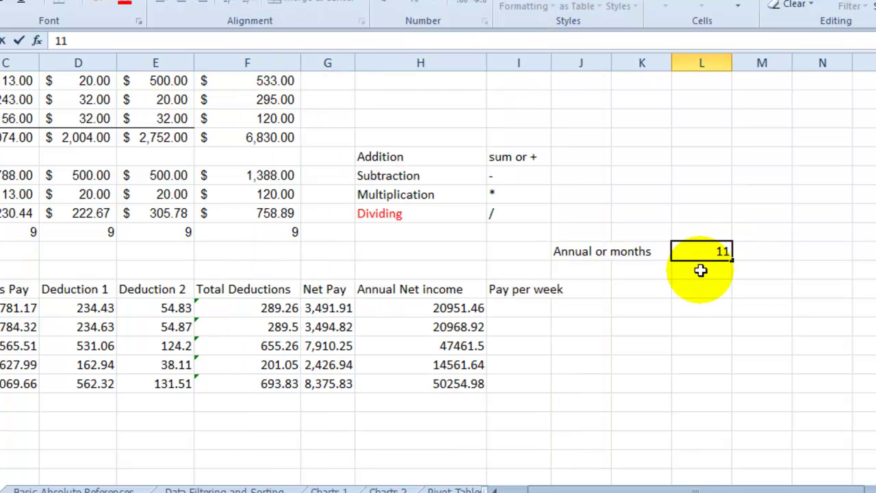
pyautogui.press('Return')
pyautogui.click(723, 251)
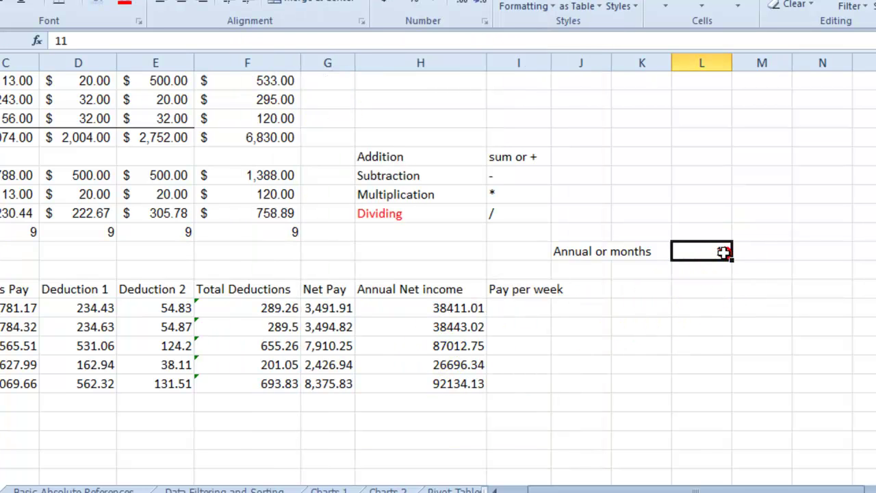
pyautogui.click(723, 252)
pyautogui.write('1')
pyautogui.press('Return')
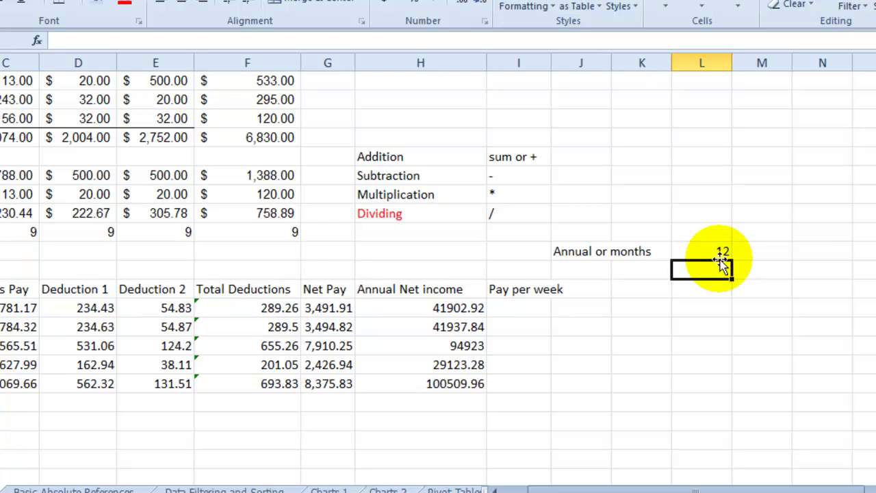
pyautogui.click(420, 421)
# Add a 'Total' label with =SUM(H23:H27) beside it in H29.
pyautogui.click(315, 429)
pyautogui.write('S')
pyautogui.write('Total')
pyautogui.click(422, 425)
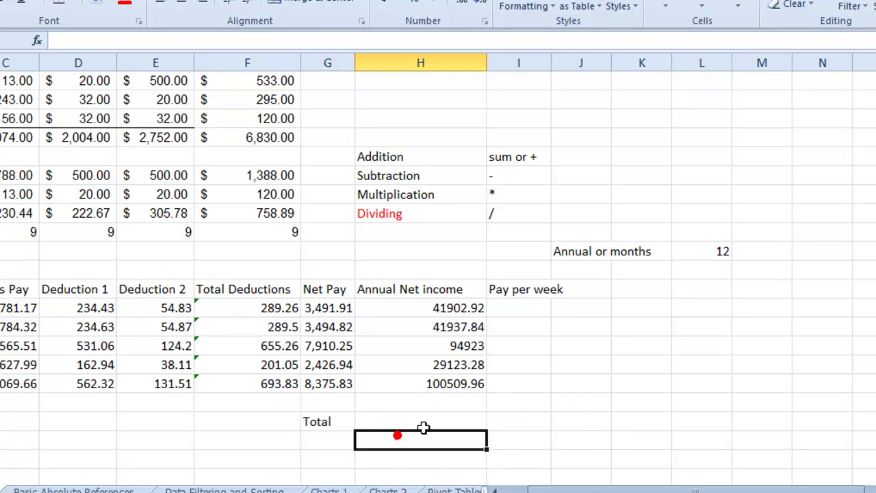
pyautogui.write('=')
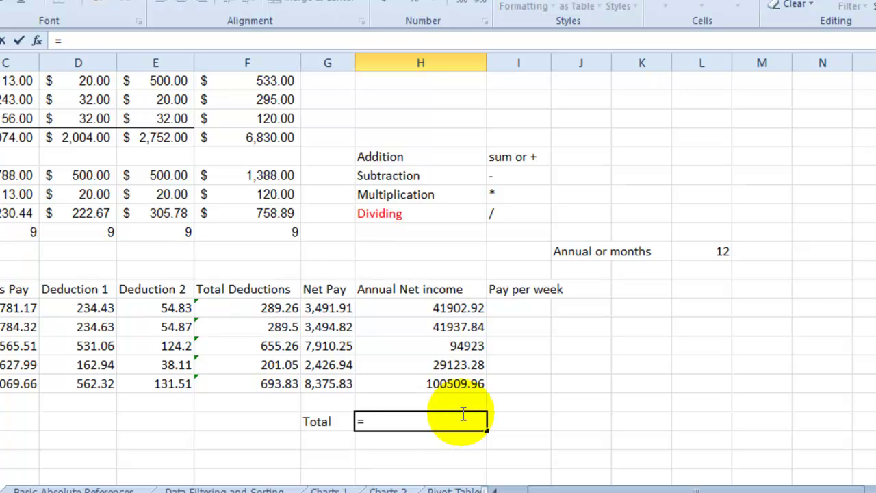
pyautogui.write('sum')
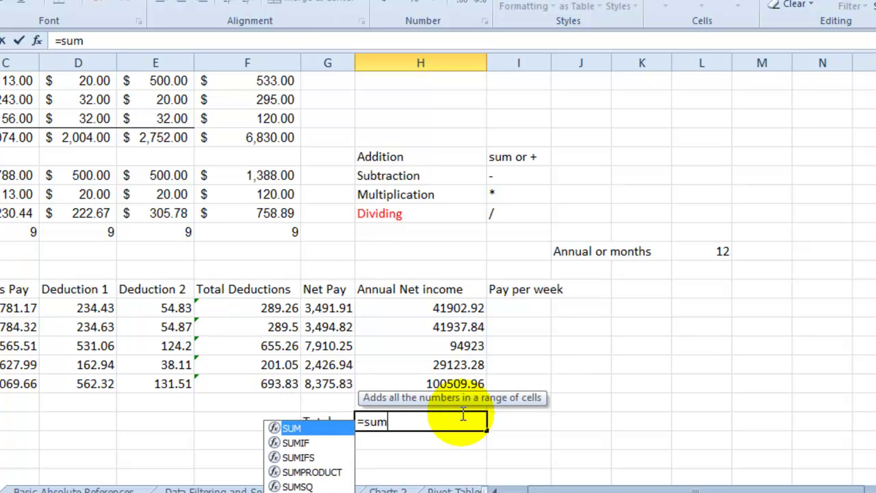
pyautogui.write('(')
pyautogui.moveTo(450, 307); pyautogui.dragTo(464, 382)
pyautogui.press('Return')
pyautogui.click(460, 421)
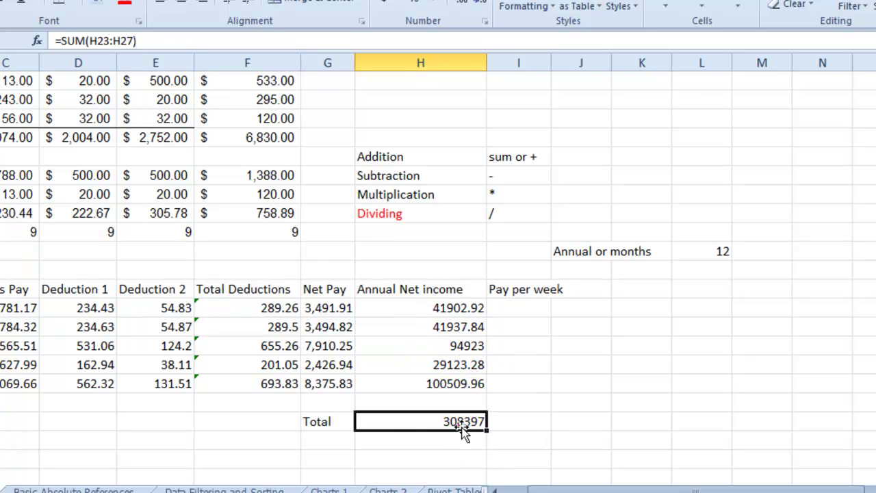
# Change the months value in L20 to 18, making the Total 462595.5.
pyautogui.click(702, 252)
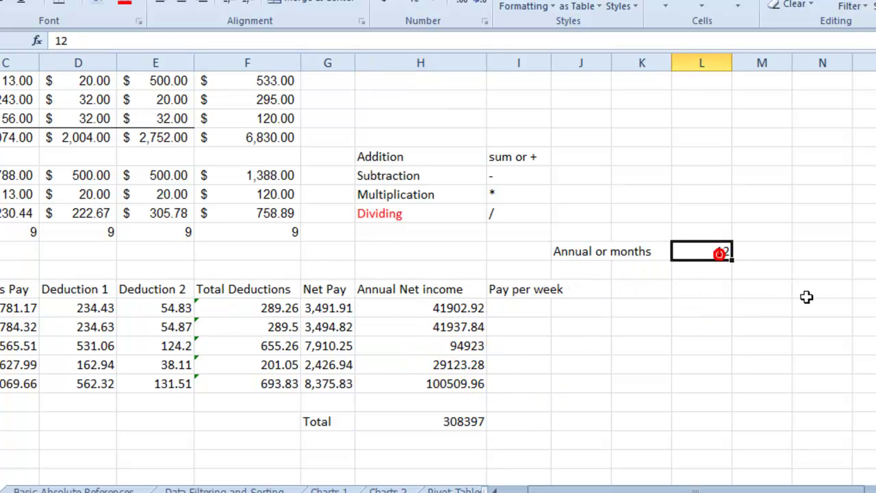
pyautogui.write('1')
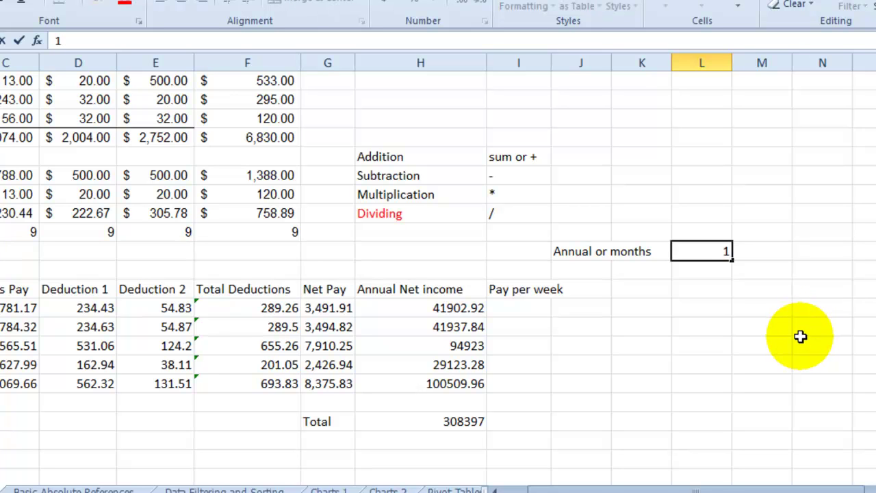
pyautogui.write('8')
pyautogui.press('Return')
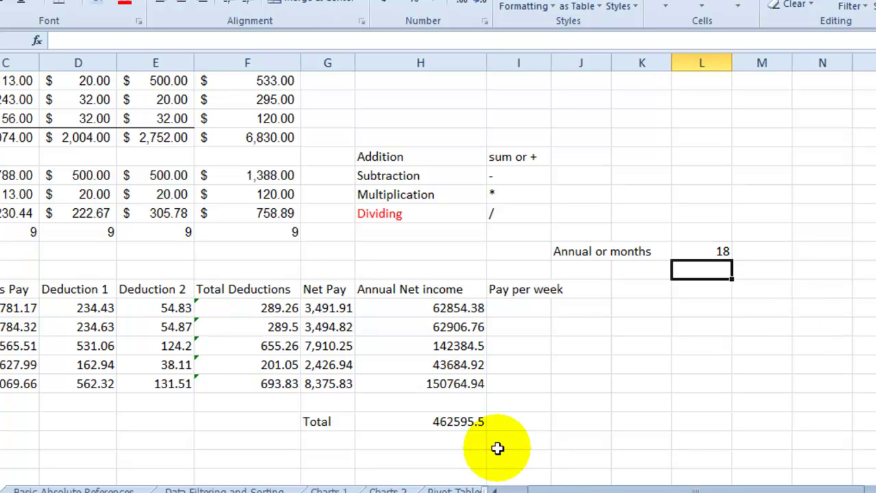
pyautogui.click(448, 421)
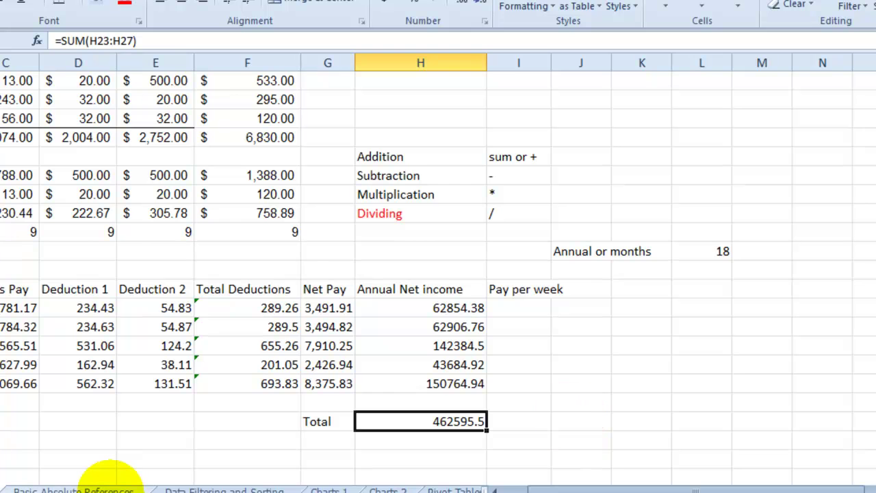
pyautogui.click(69, 488)
pyautogui.click(198, 199)
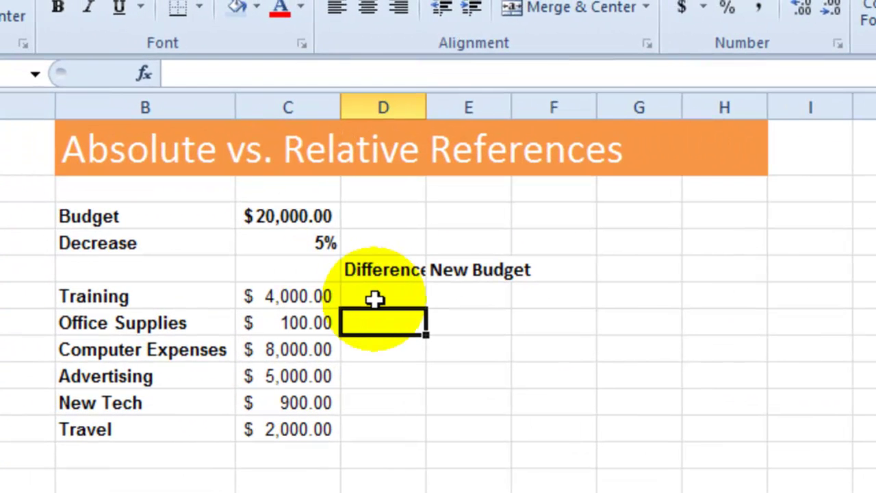
pyautogui.click(187, 187)
pyautogui.click(275, 216)
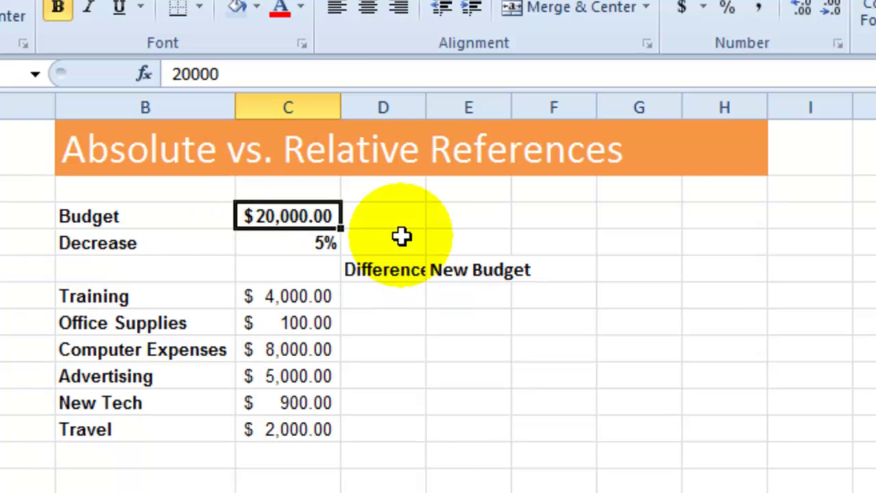
pyautogui.click(324, 244)
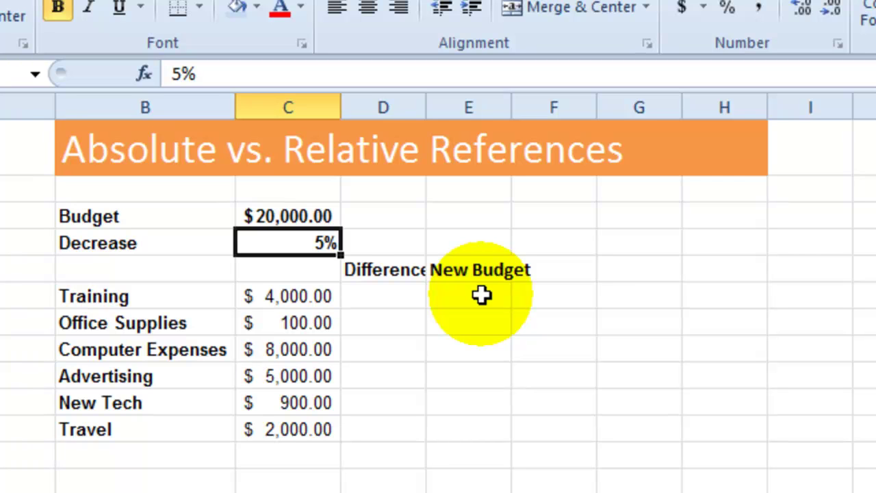
pyautogui.click(411, 296)
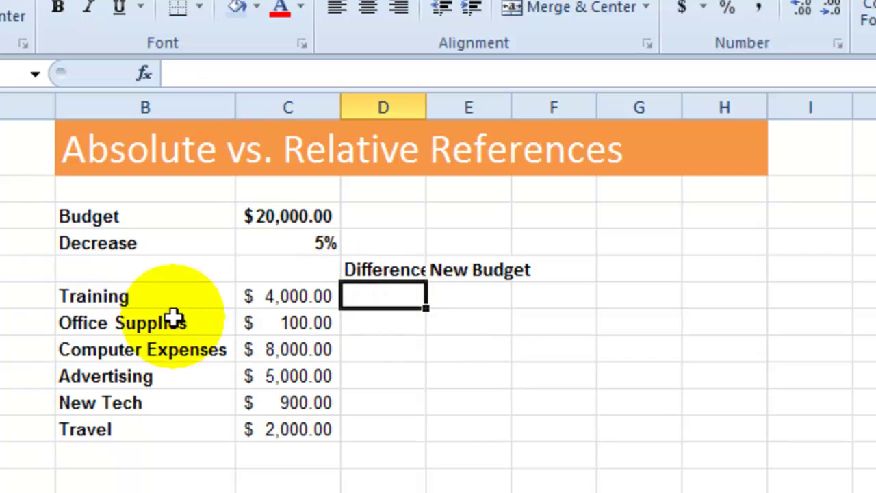
pyautogui.click(297, 298)
pyautogui.click(403, 294)
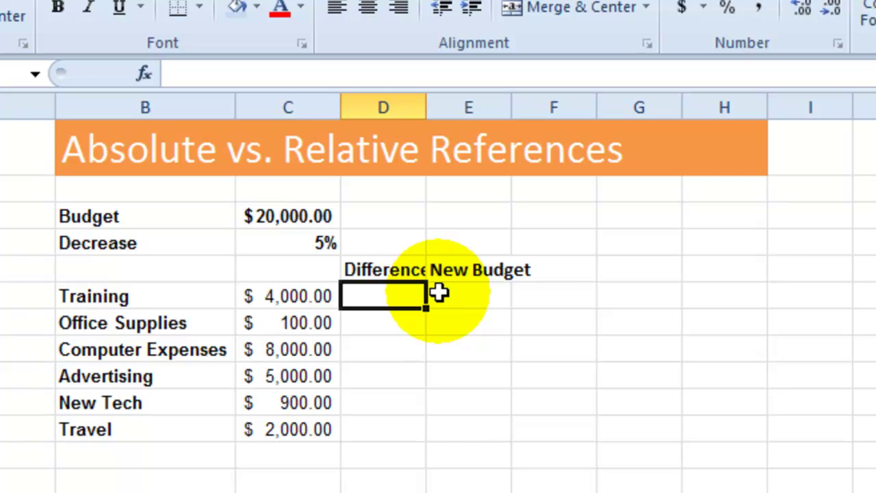
# Enter =C6*C4 in D6 for the Training difference, giving $200.00.
pyautogui.write('=')
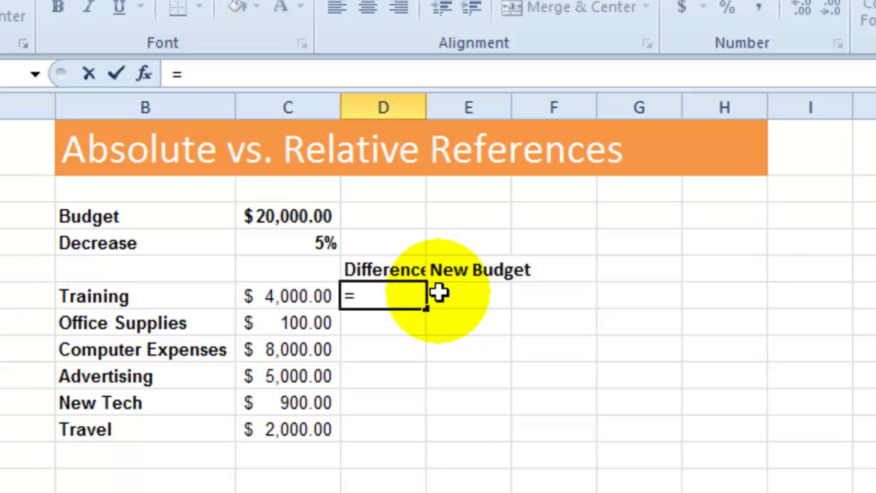
pyautogui.click(283, 297)
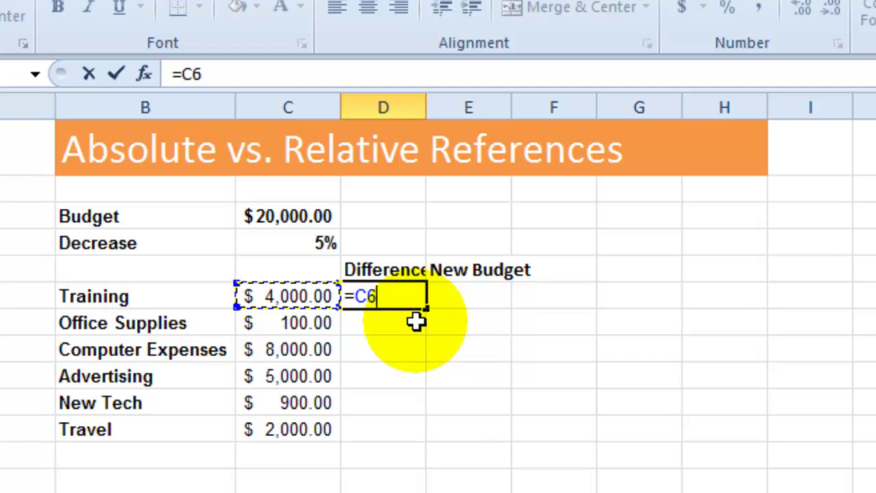
pyautogui.write('*')
pyautogui.click(319, 245)
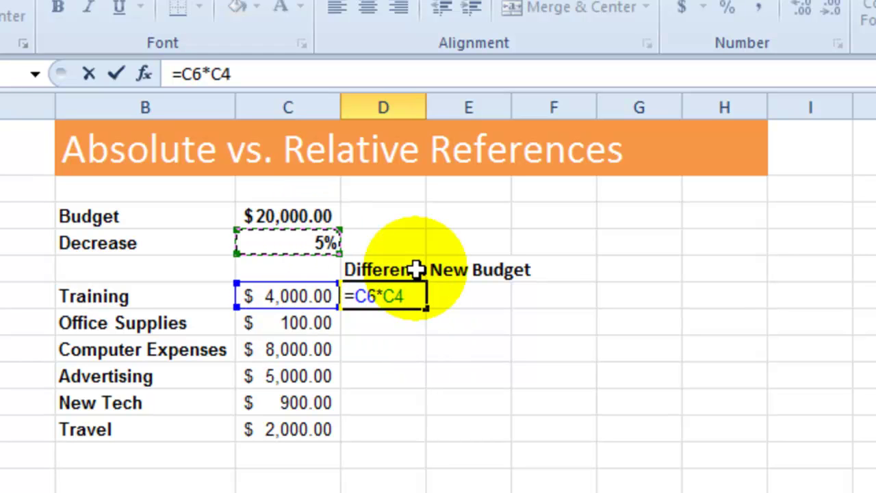
pyautogui.press('Return')
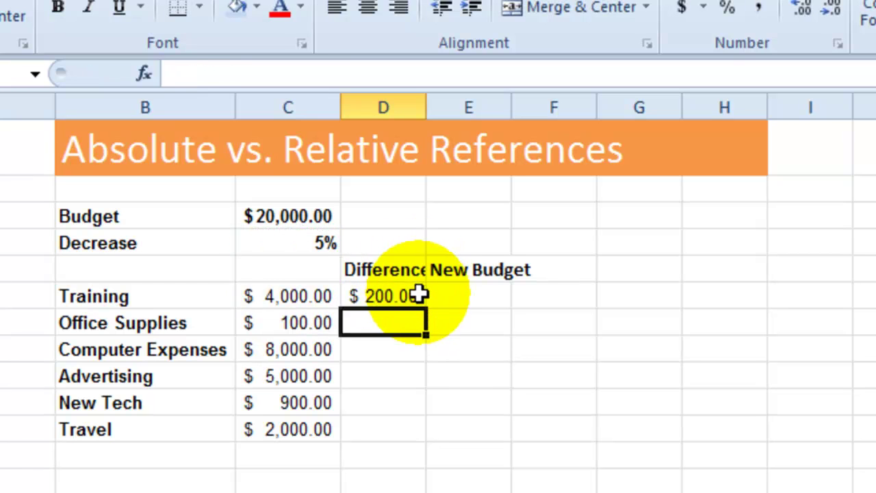
# Fill the difference formula down to Travel and inspect the copied results.
pyautogui.click(407, 298)
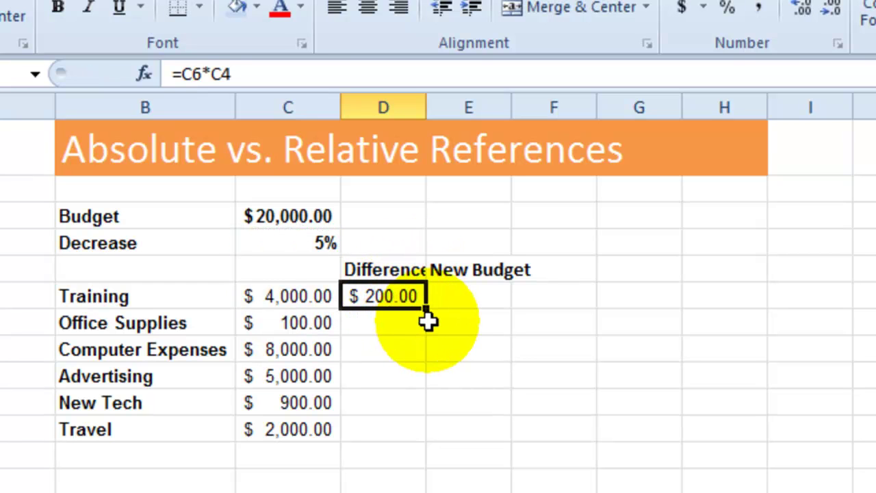
pyautogui.moveTo(422, 308); pyautogui.dragTo(411, 430)
pyautogui.click(407, 346)
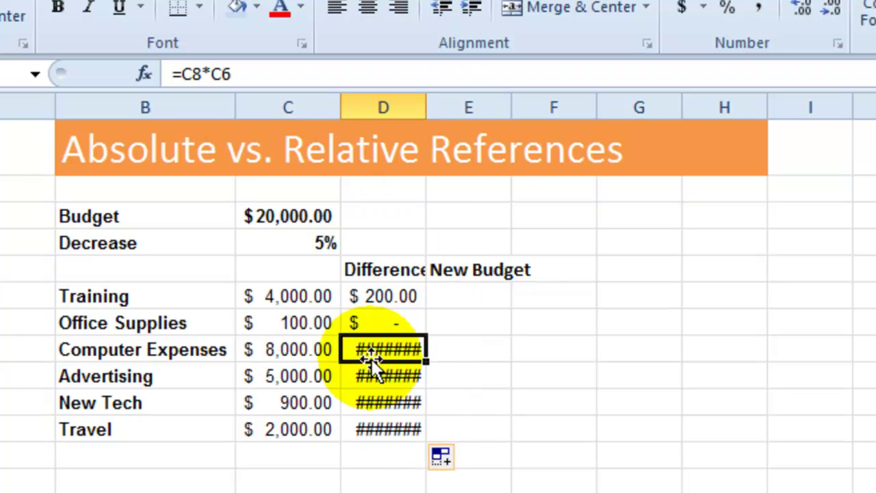
pyautogui.click(377, 322)
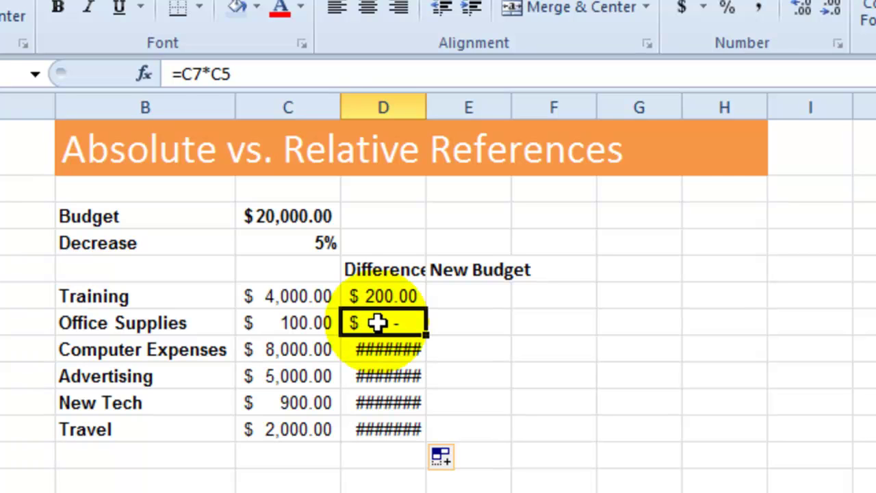
pyautogui.click(375, 353)
pyautogui.click(401, 378)
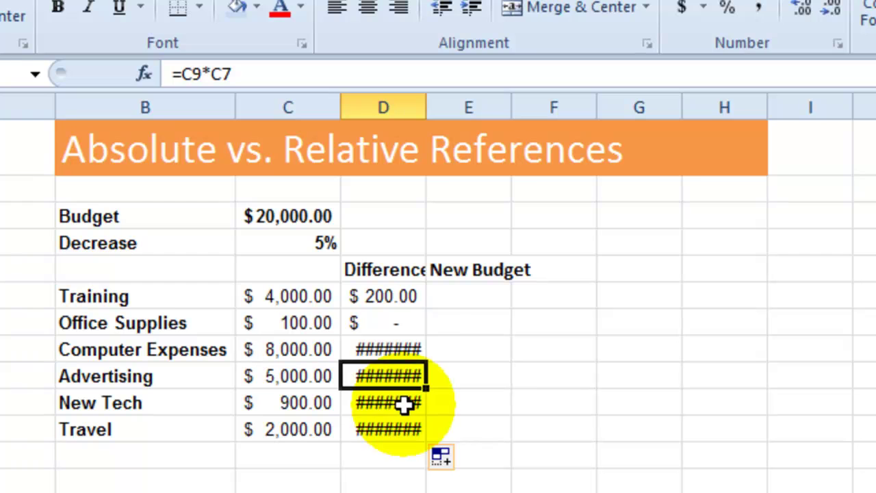
pyautogui.click(404, 404)
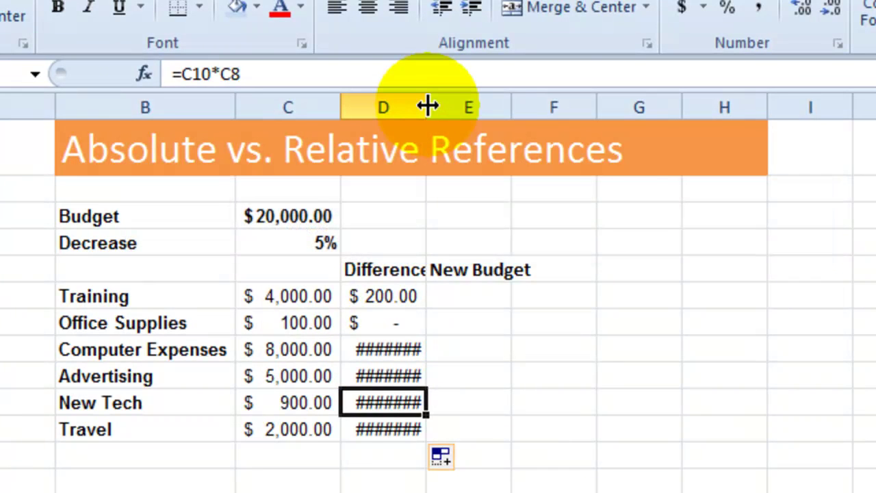
# Auto-fit the Difference column and inspect the Travel formula without changing it.
pyautogui.moveTo(426, 106)
pyautogui.mouseDown()
pyautogui.moveTo(458, 94)
pyautogui.moveTo(496, 98)
pyautogui.moveTo(415, 103)
pyautogui.mouseUp()
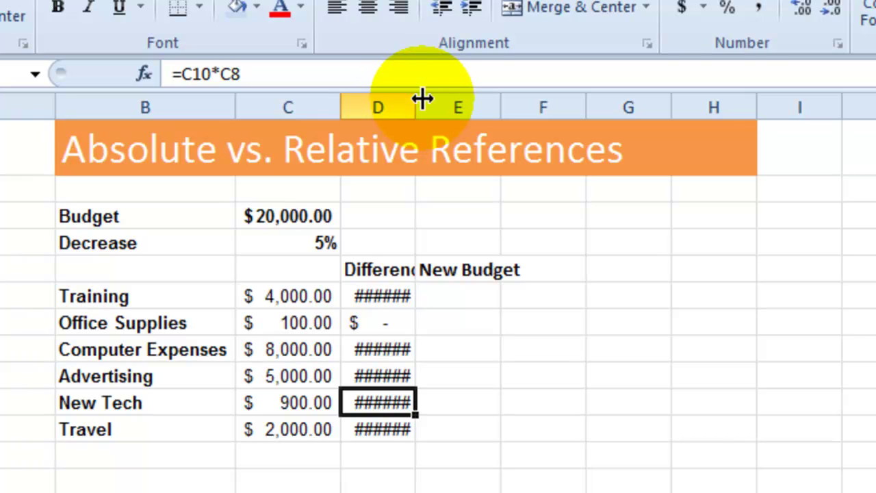
pyautogui.doubleClick(417, 104)
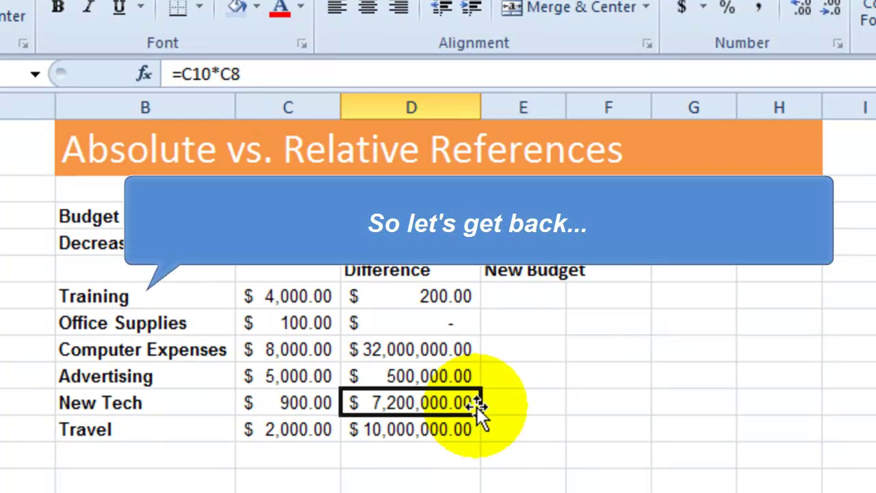
pyautogui.click(428, 438)
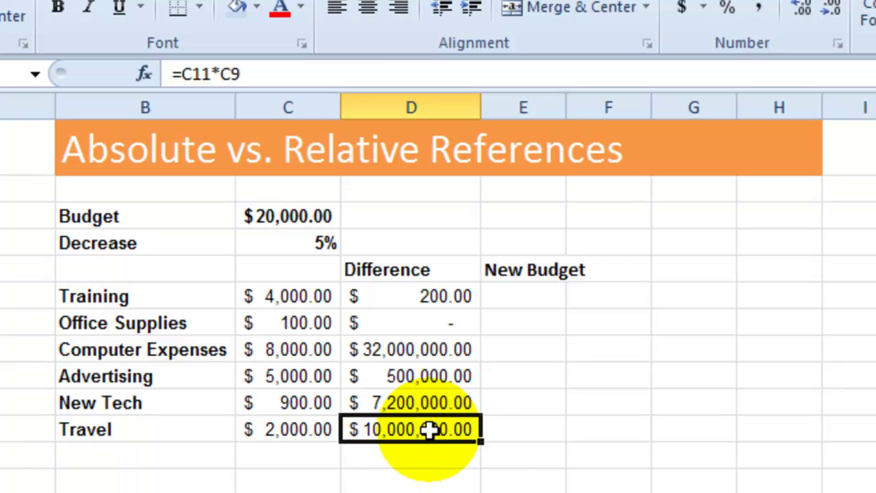
pyautogui.click(221, 76)
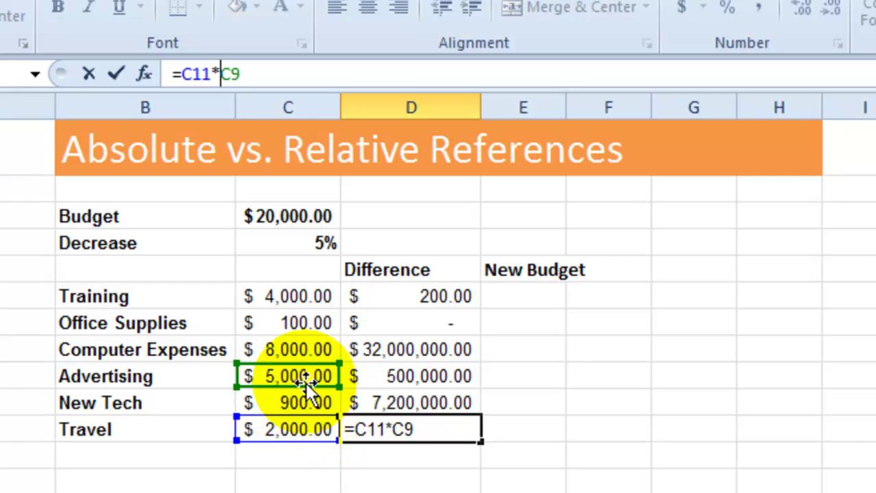
pyautogui.click(449, 301)
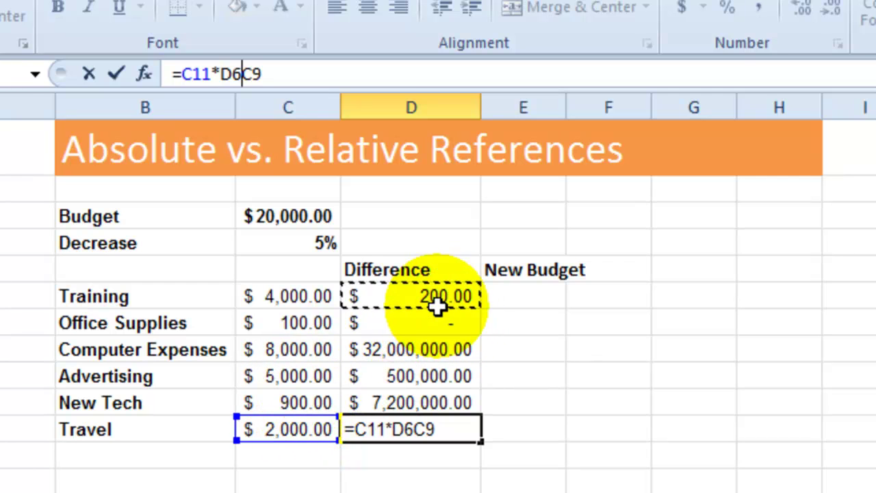
pyautogui.press('Escape')
# Review the Office Supplies and Computer Expenses formulas, then select the copied results below Training.
pyautogui.click(459, 296)
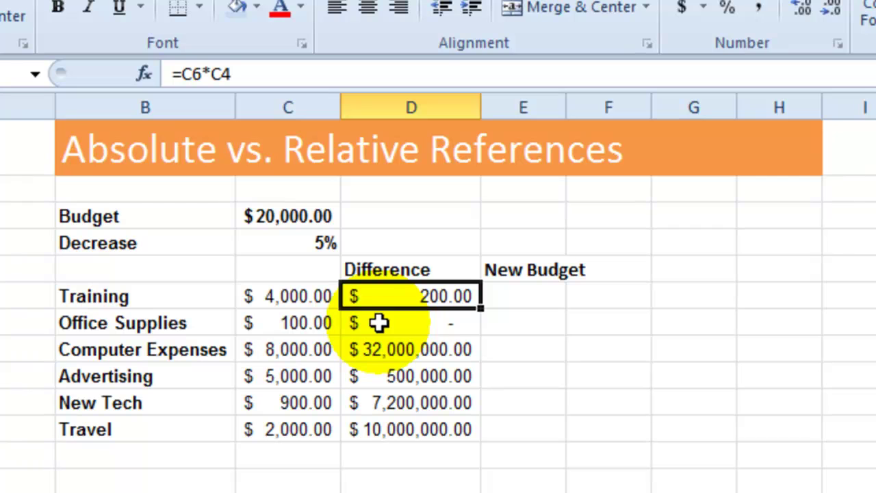
pyautogui.click(411, 330)
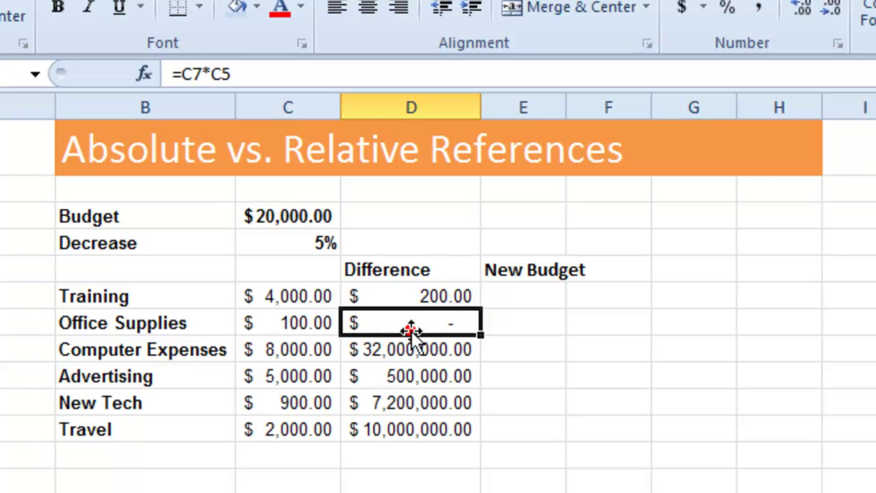
pyautogui.press('F2')
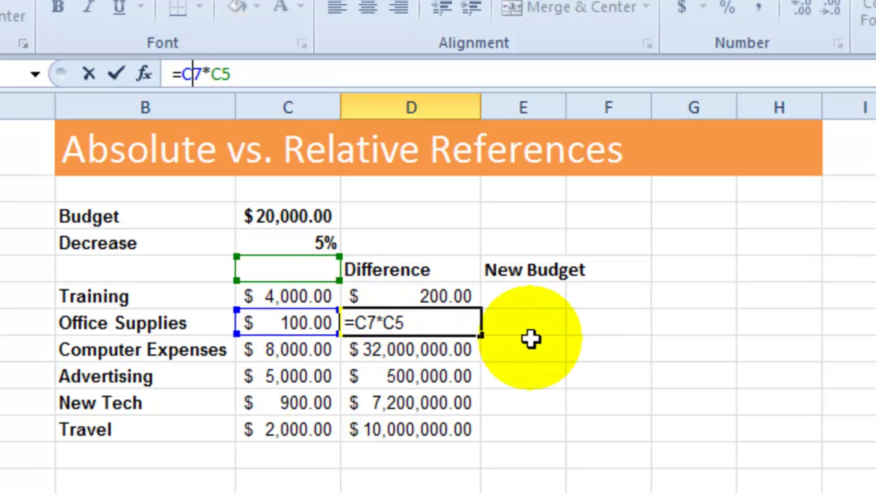
pyautogui.hotkey('ctrl', 'Return')
pyautogui.click(372, 349)
pyautogui.click(184, 74)
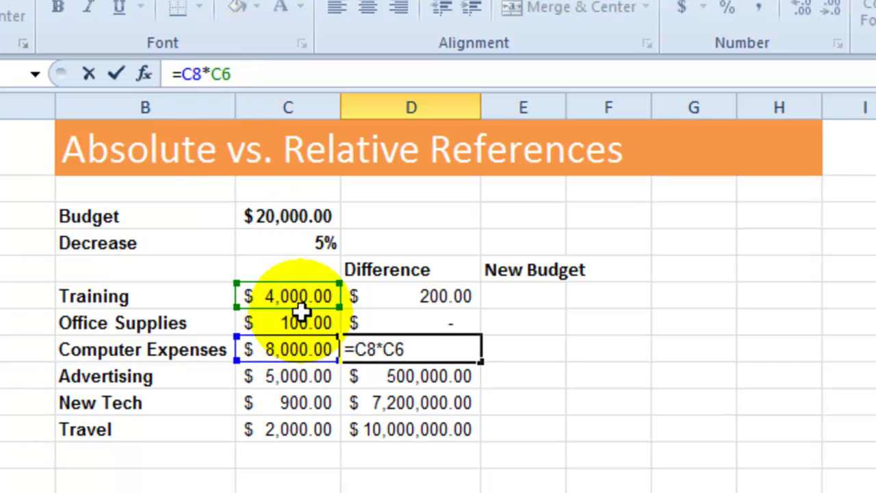
pyautogui.hotkey('ctrl', 'Return')
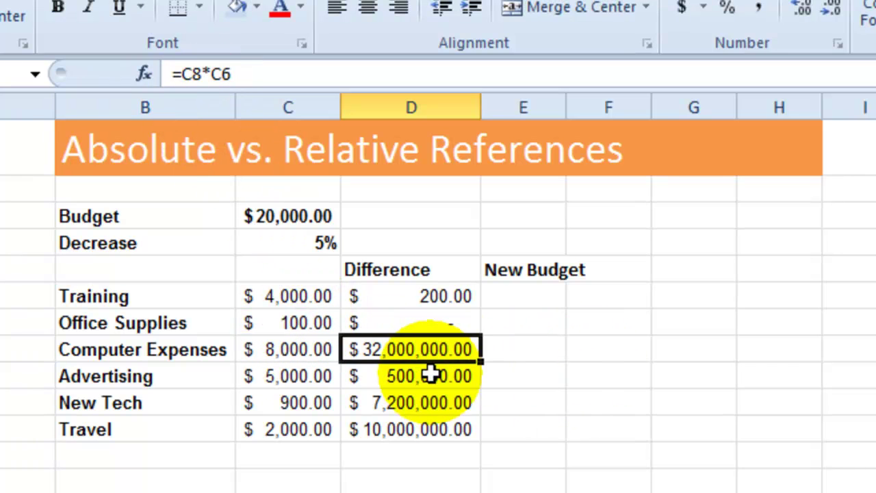
pyautogui.click(441, 312)
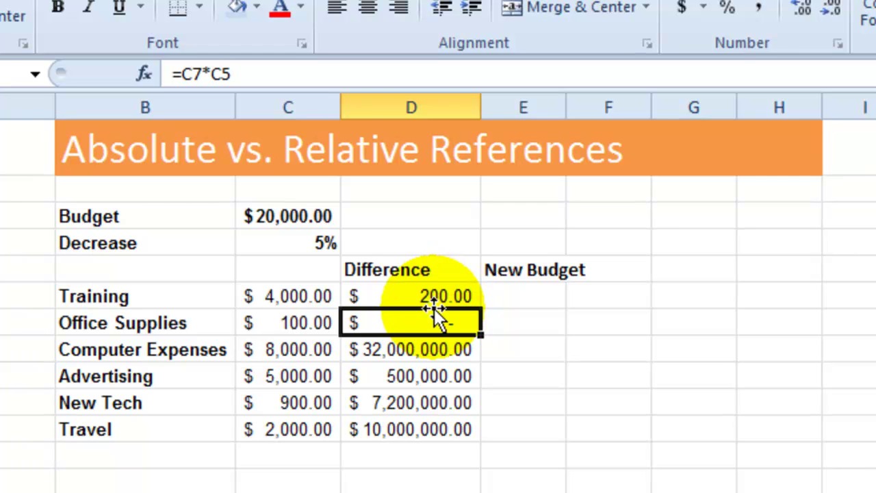
pyautogui.click(429, 295)
pyautogui.moveTo(433, 325); pyautogui.dragTo(431, 423)
# Undo the copied Difference formulas, then edit D6 to replace its C4 reference with I3.
pyautogui.hotkey('ctrl', 'z')
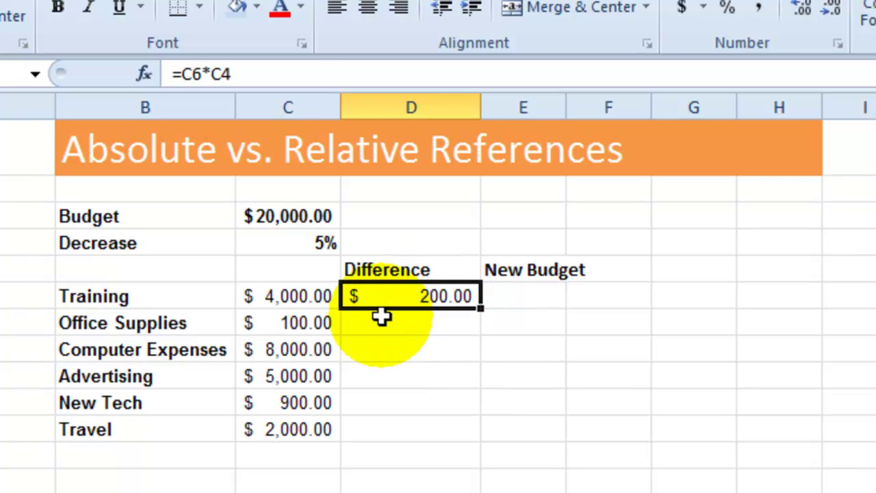
pyautogui.click(219, 74)
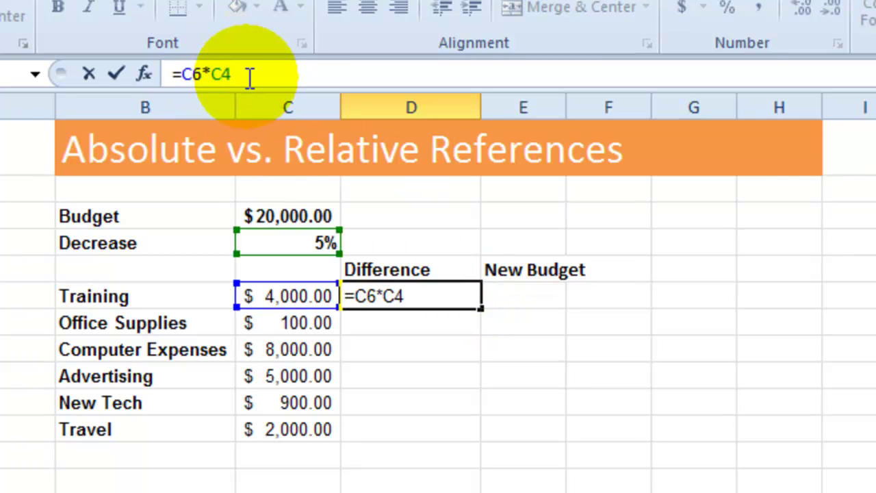
pyautogui.click(246, 76)
pyautogui.moveTo(239, 74); pyautogui.dragTo(209, 74)
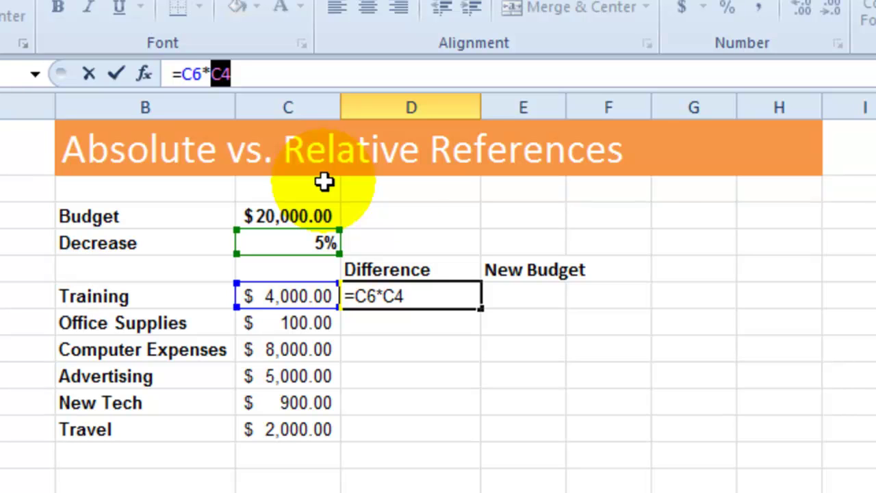
pyautogui.click(839, 214)
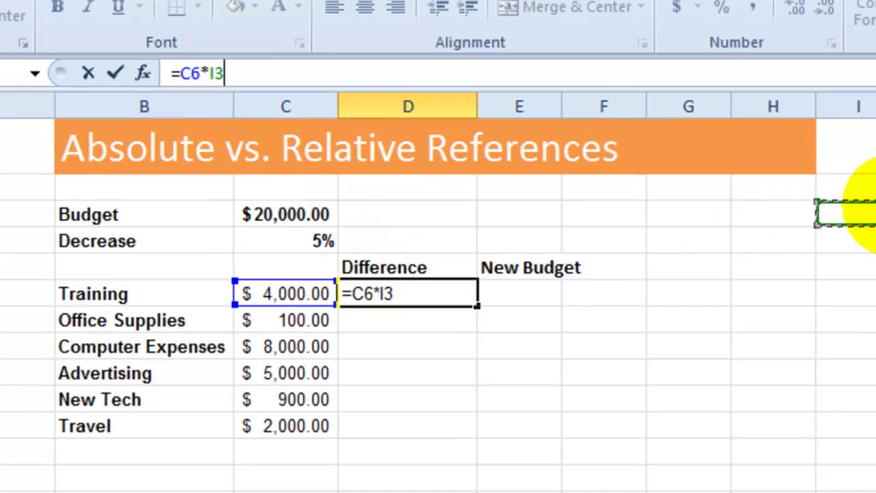
# Label I3 'Relative reference' with the example c4 beside it.
pyautogui.press('Escape')
pyautogui.click(855, 214)
pyautogui.write('Relative reference')
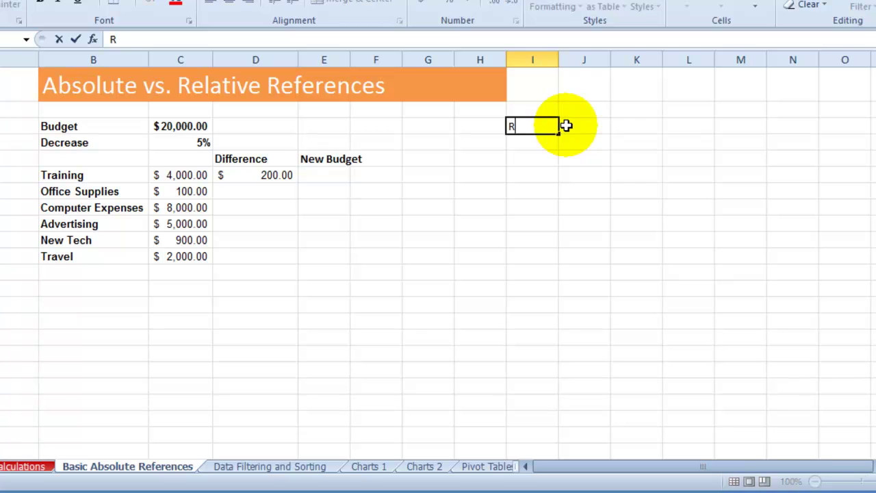
pyautogui.press('Tab')
pyautogui.moveTo(558, 61); pyautogui.dragTo(668, 73)
pyautogui.write('c')
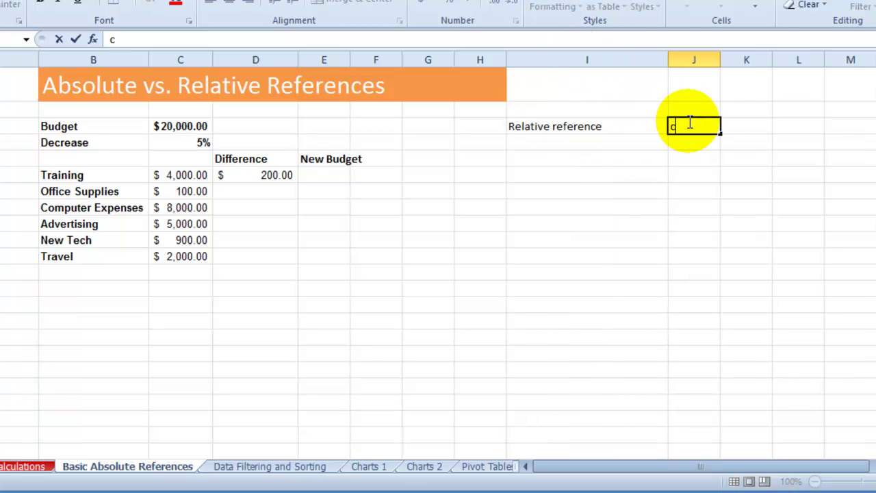
pyautogui.write('4')
pyautogui.press('Return')
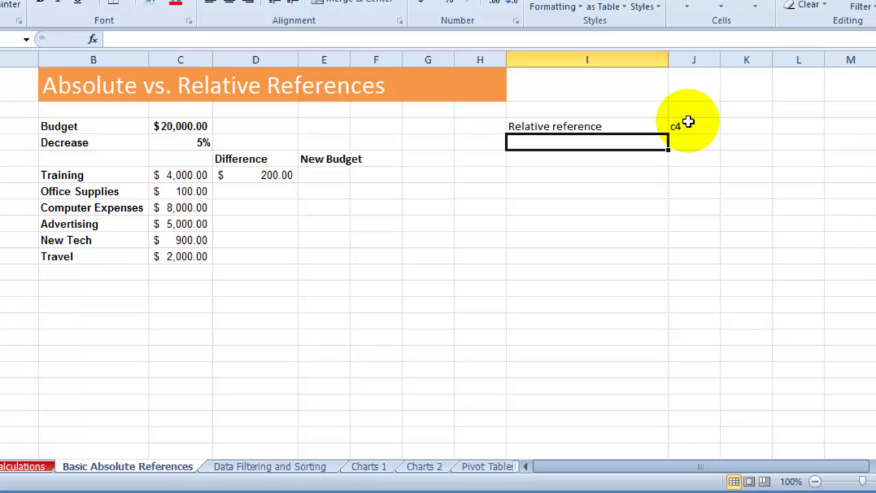
# Add the 'Absolute Reference' label with the example $c$4.
pyautogui.write('Absolute Reference')
pyautogui.press('Tab')
pyautogui.keyDown('shift'); pyautogui.click(687, 122); pyautogui.keyUp('shift')
pyautogui.write('$cc')
pyautogui.press('BackSpace')
pyautogui.write('$4')
pyautogui.press('Return')
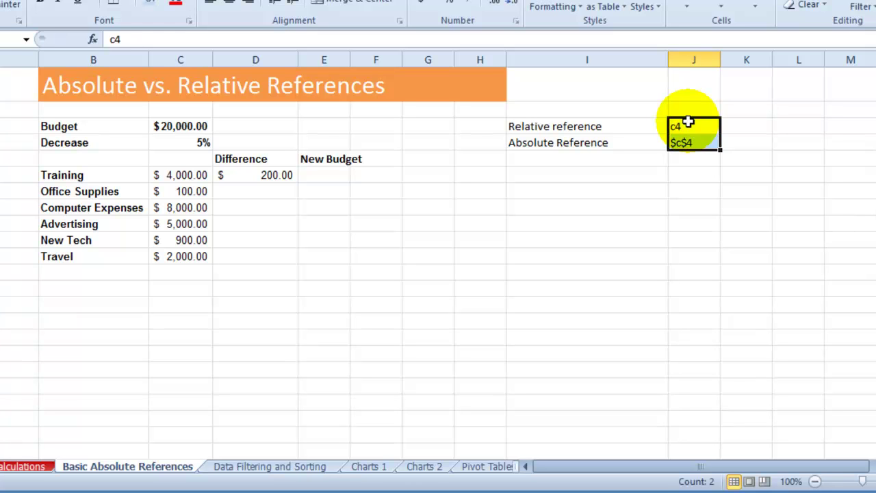
# Enter the 'Mixed references' label in I5 and 'C$4 or $c4' in J5.
pyautogui.click(605, 161)
pyautogui.write('Mixed')
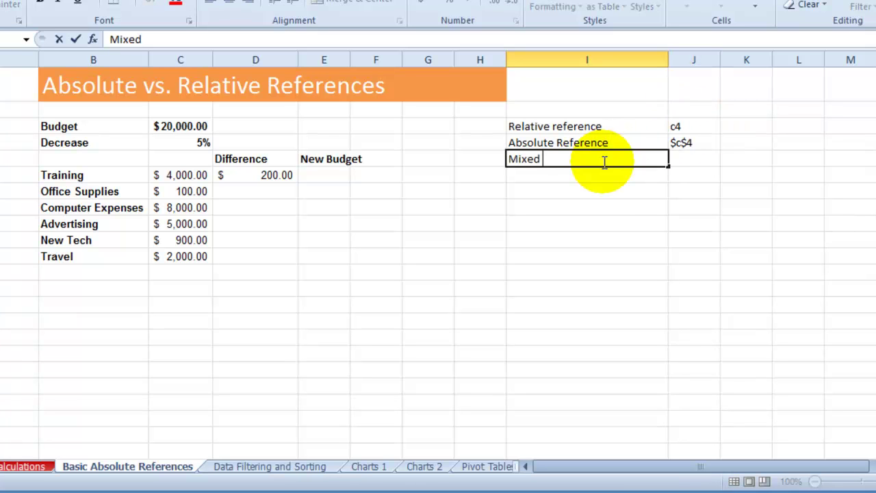
pyautogui.write(' references')
pyautogui.press('Tab')
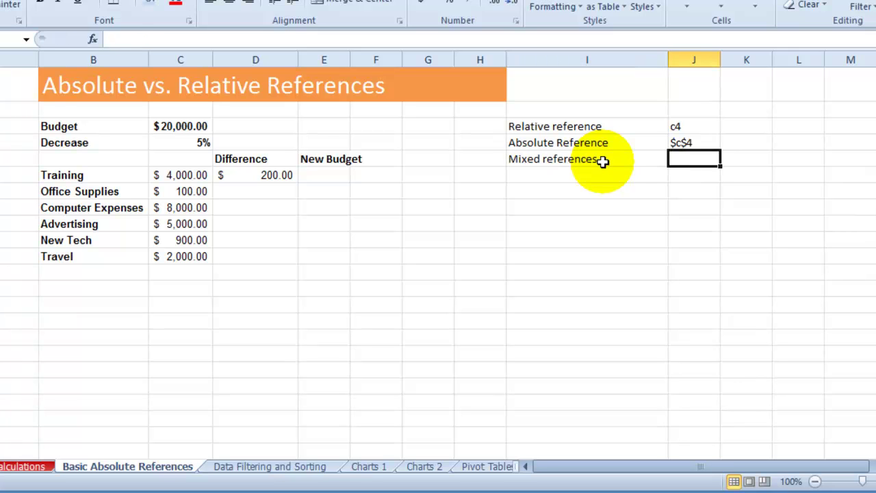
pyautogui.click(696, 143)
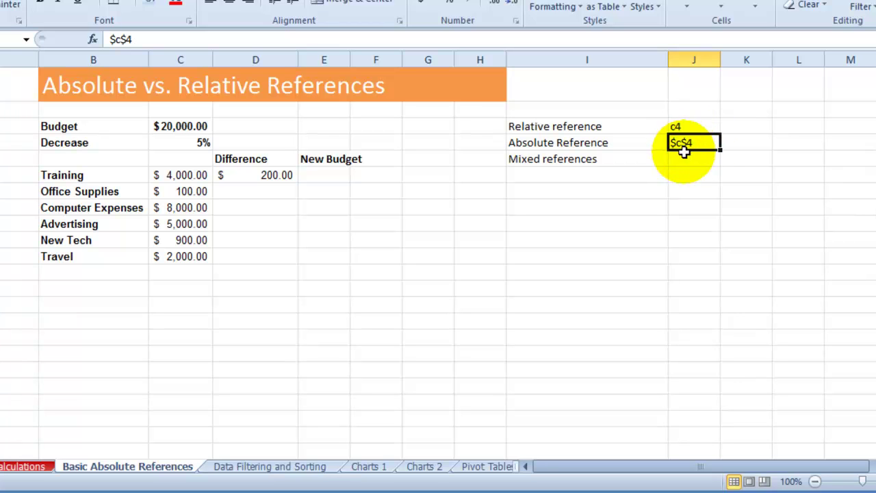
pyautogui.click(695, 161)
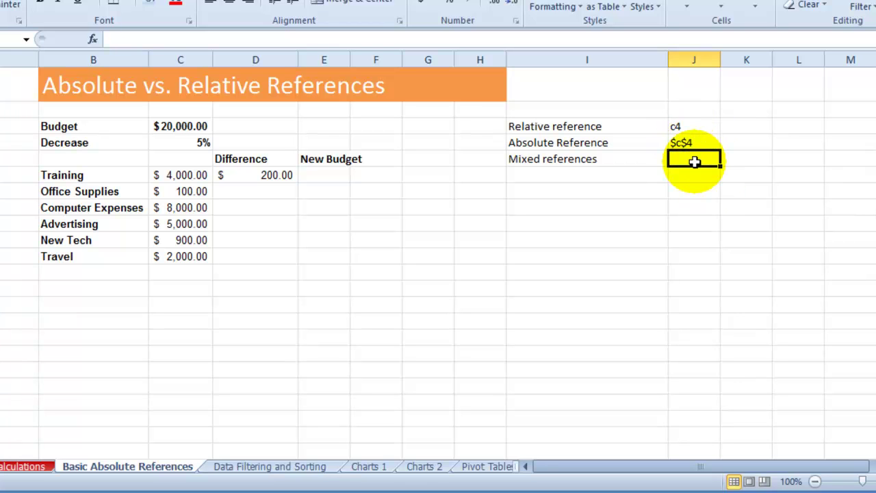
pyautogui.write('C4')
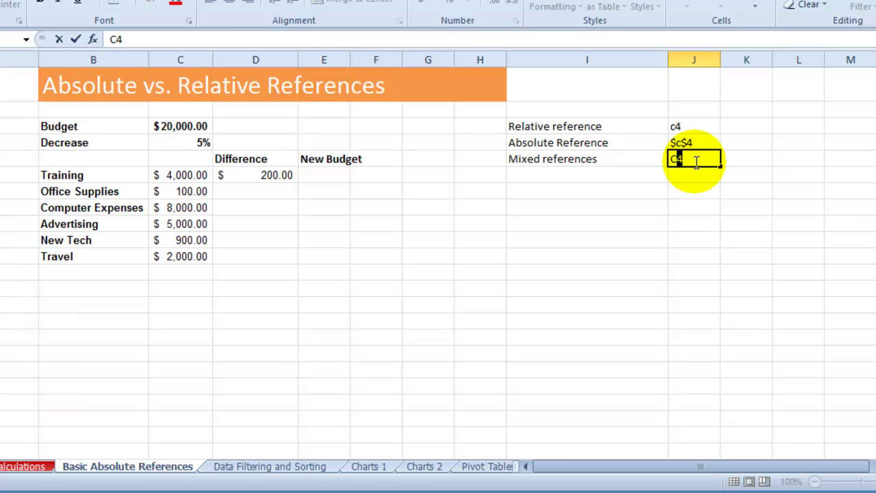
pyautogui.write('$4 or $')
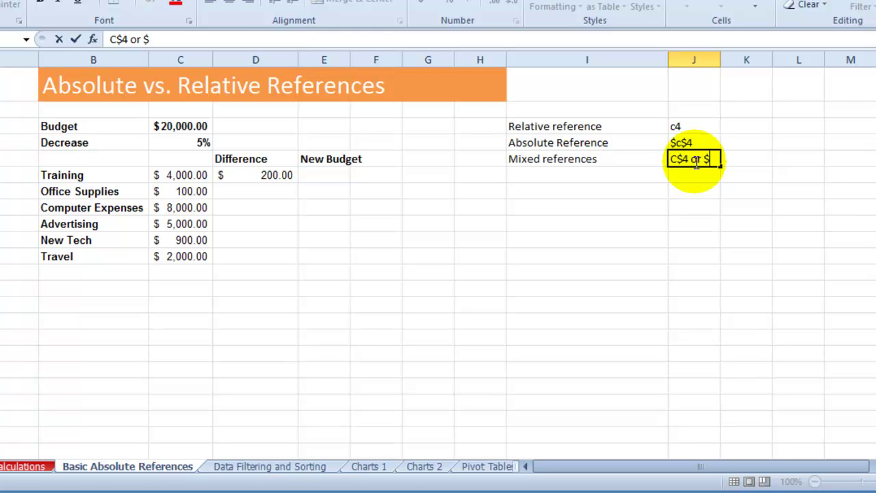
pyautogui.write('c4')
pyautogui.press('Return')
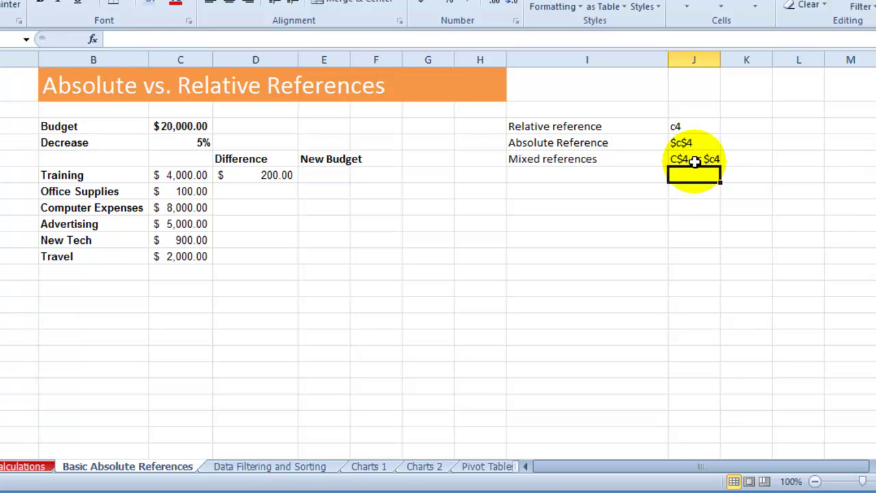
pyautogui.click(273, 177)
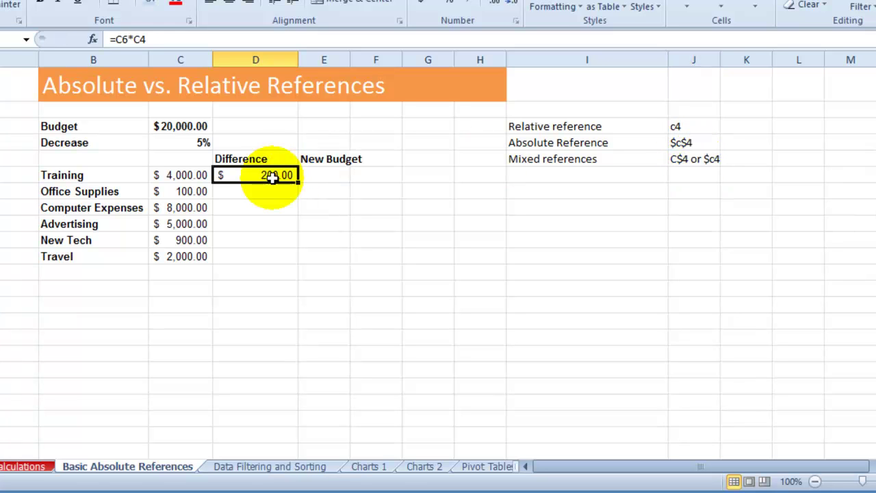
# Cycle D6's C4 reference through every F4 reference type, finishing on =C6*$C$4.
pyautogui.click(196, 142)
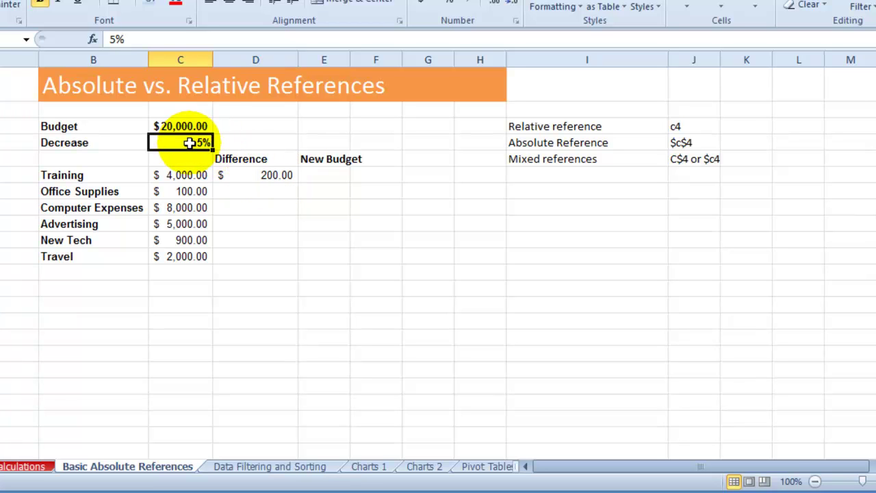
pyautogui.click(250, 177)
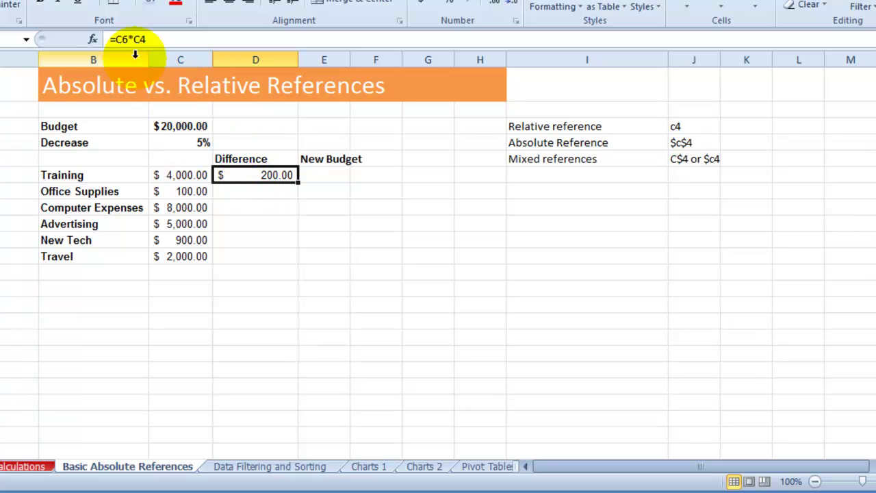
pyautogui.press('F2')
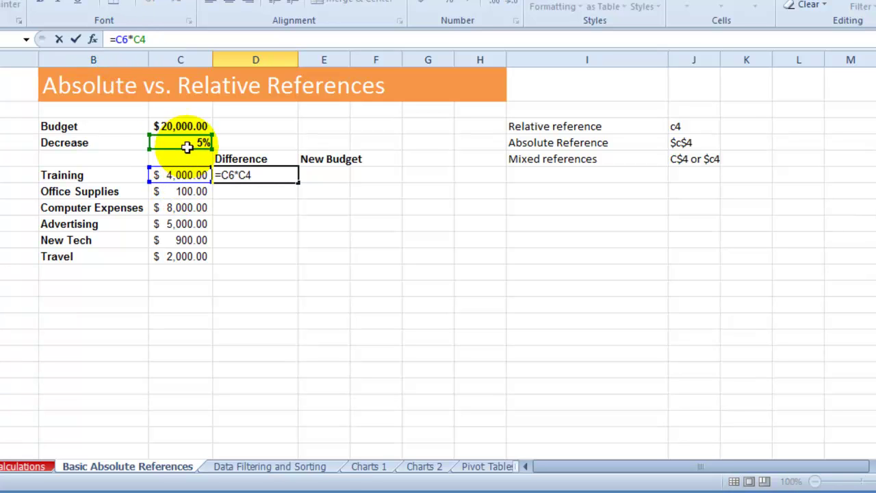
pyautogui.click(138, 39)
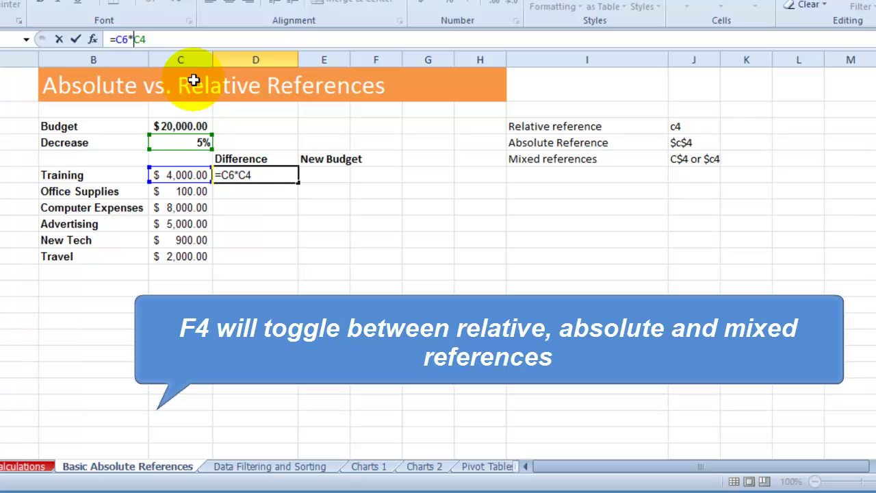
pyautogui.press('F4')
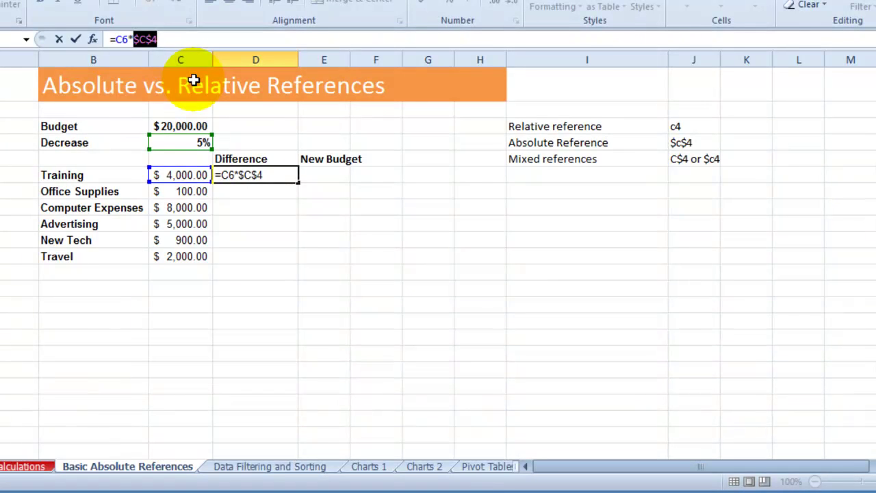
pyautogui.press('F4')
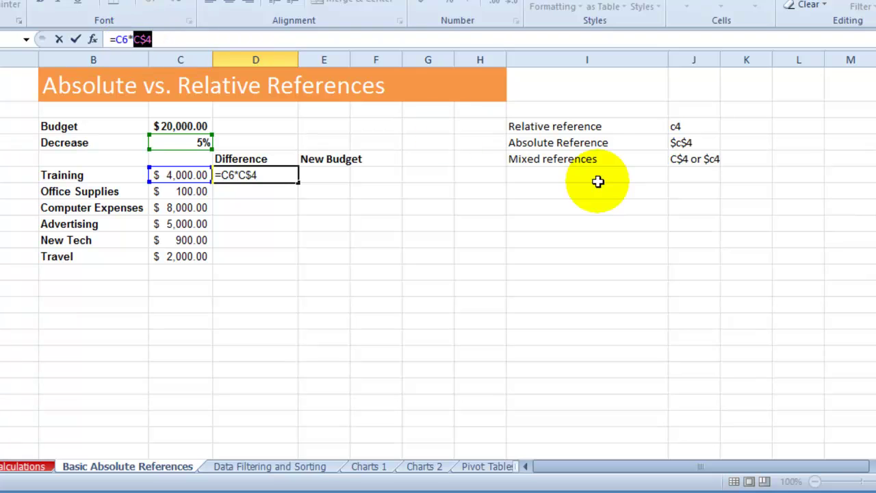
pyautogui.press('F4')
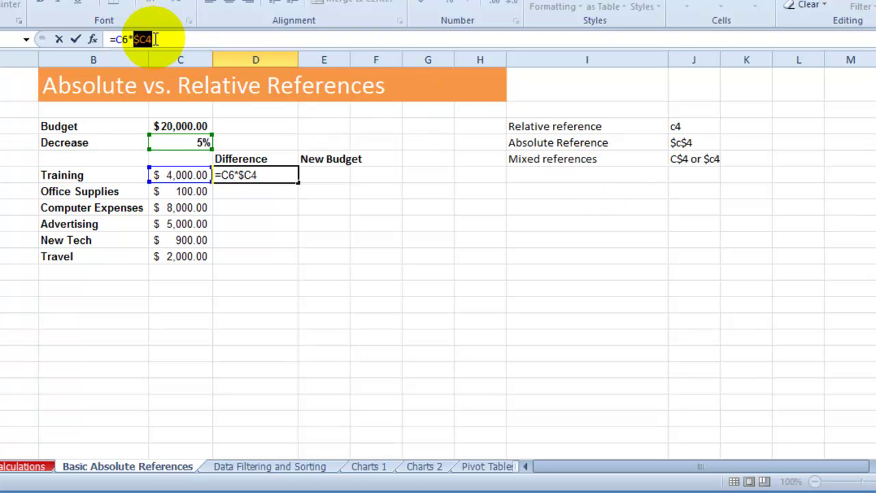
pyautogui.press('F4')
pyautogui.click(156, 40)
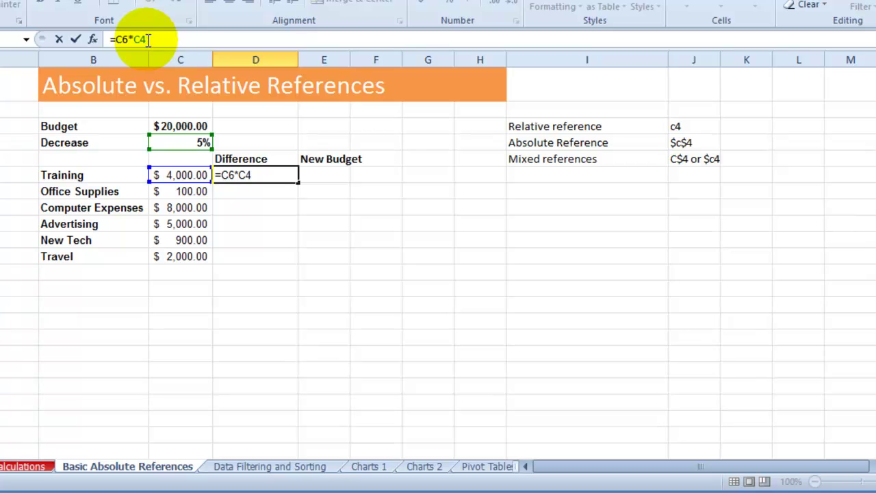
pyautogui.press('F4')
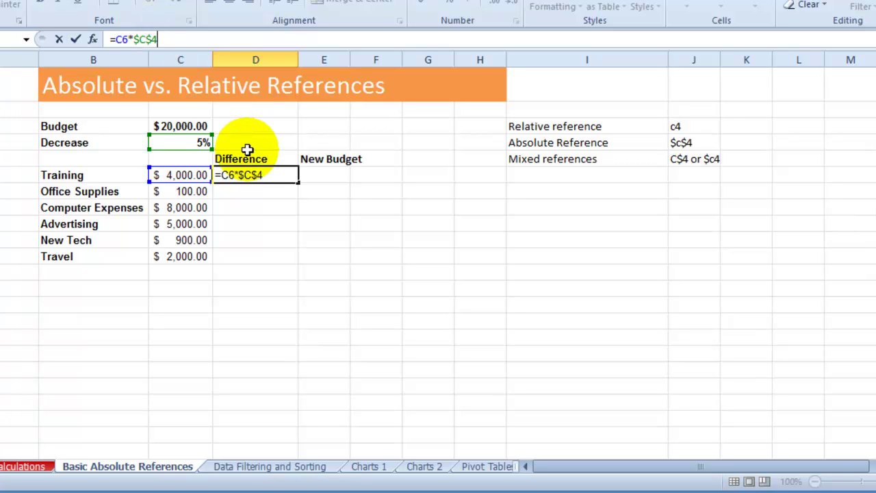
pyautogui.press('Return')
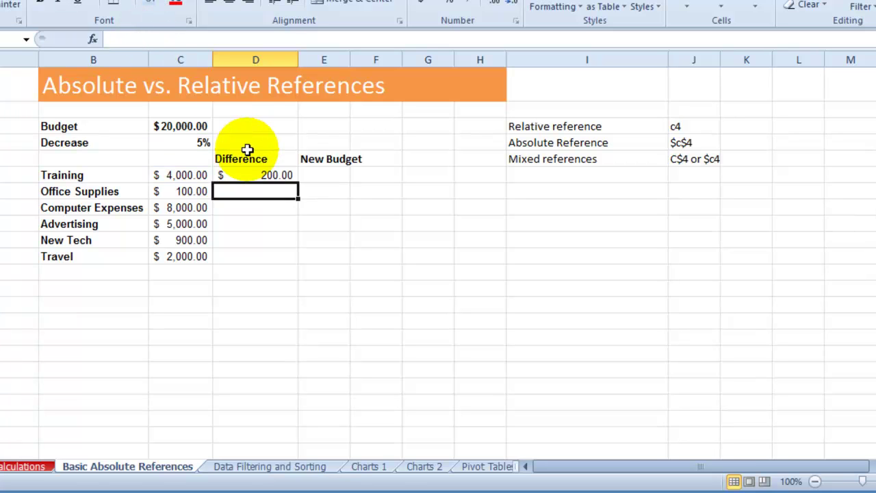
# Fill the Difference formula from D6 down to D11 and check the copied formulas.
pyautogui.click(274, 175)
pyautogui.moveTo(298, 183); pyautogui.dragTo(291, 259)
pyautogui.click(279, 224)
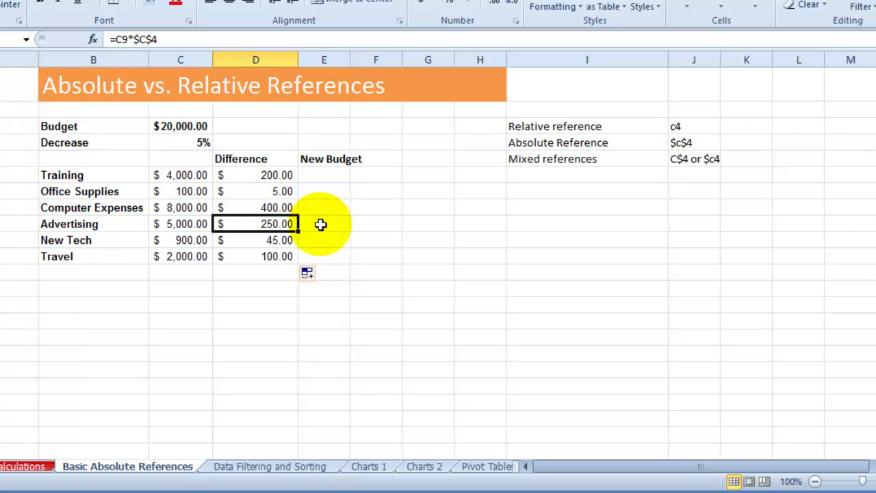
pyautogui.click(269, 176)
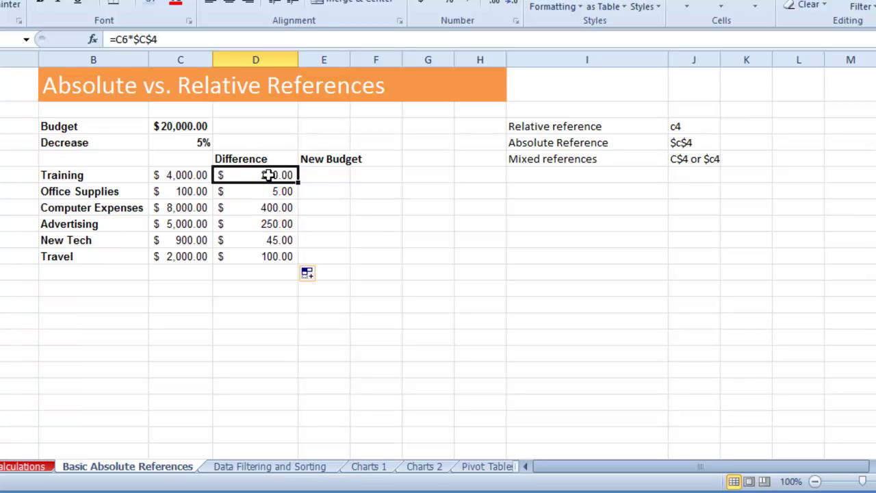
# Change the Decrease rate to 7%, then to 9%.
pyautogui.click(176, 144)
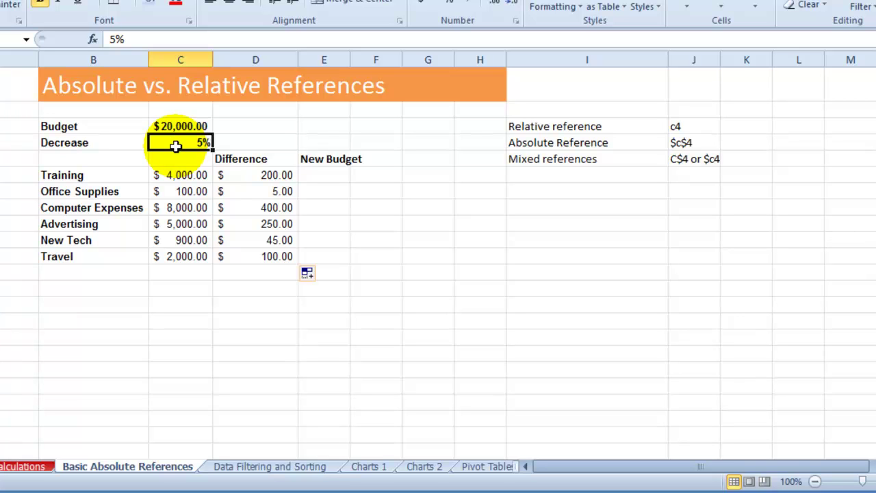
pyautogui.write('7')
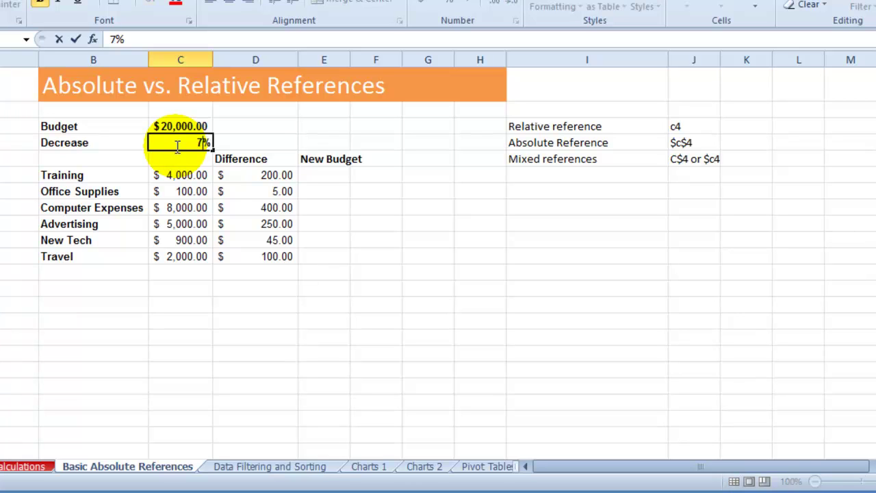
pyautogui.press('Return')
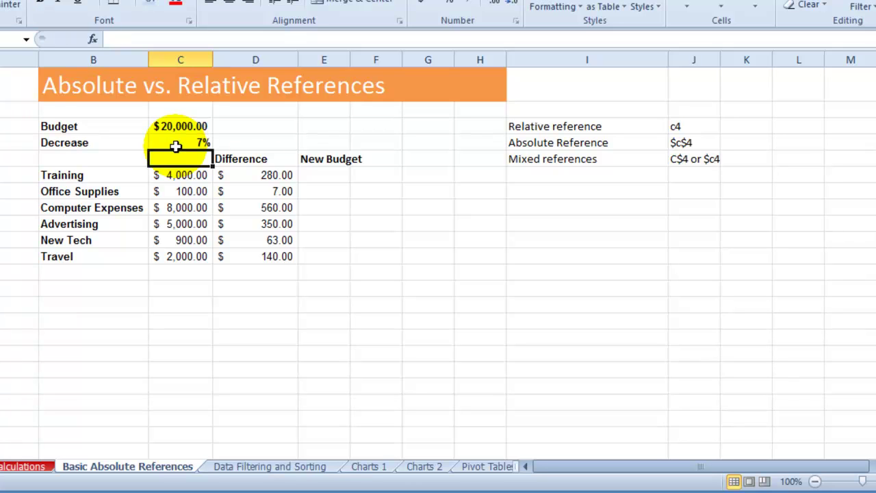
pyautogui.press('Up')
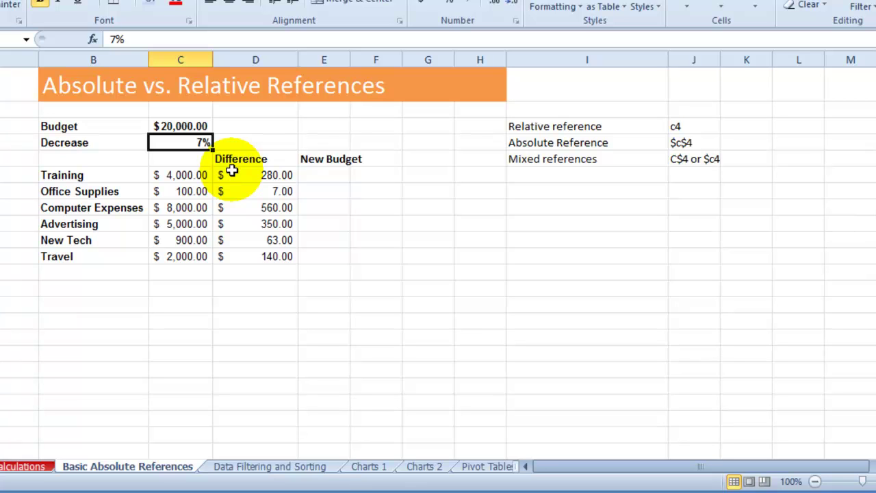
pyautogui.write('9')
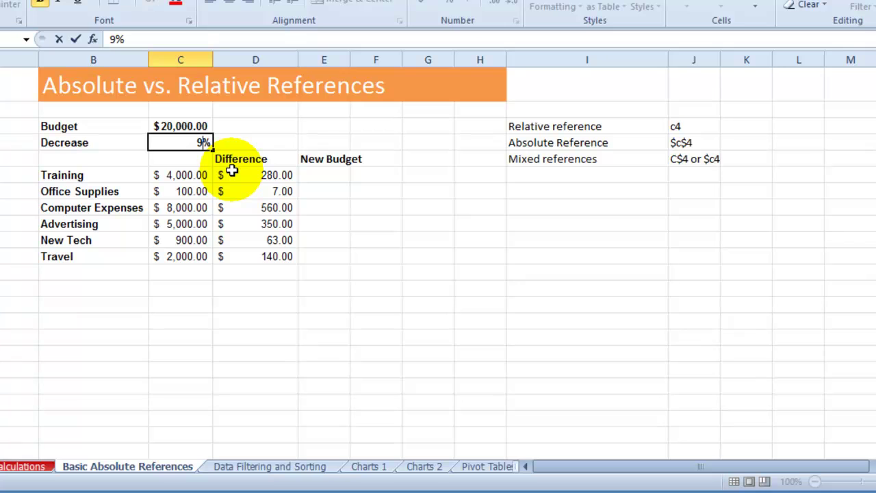
pyautogui.press('Return')
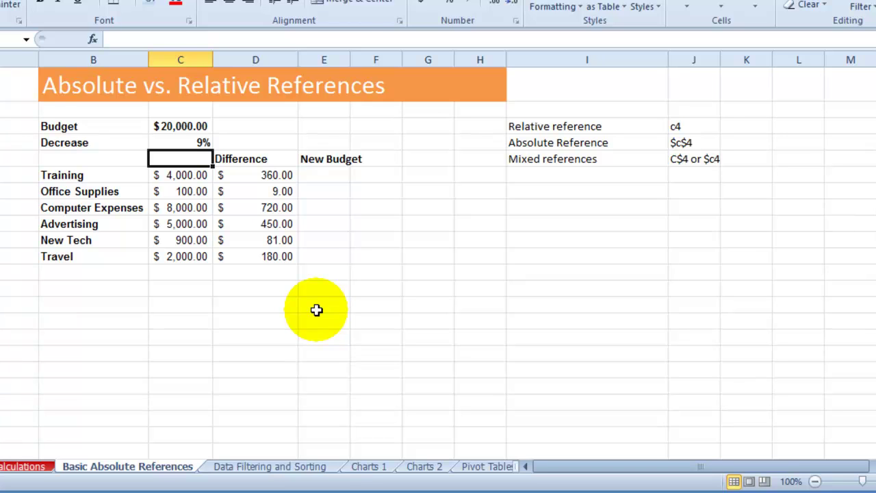
# Review the recalculated differences and the 9% Decrease cell.
pyautogui.click(245, 144)
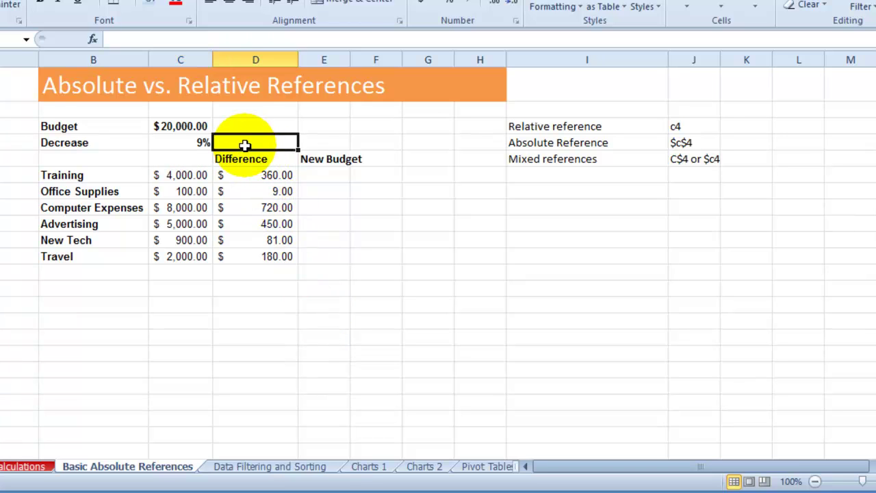
pyautogui.press('Down')
pyautogui.press('Down')
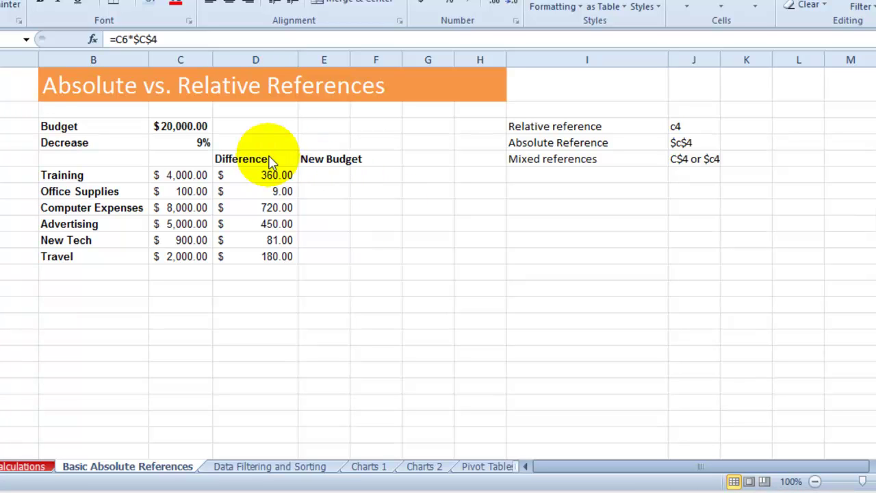
pyautogui.click(203, 142)
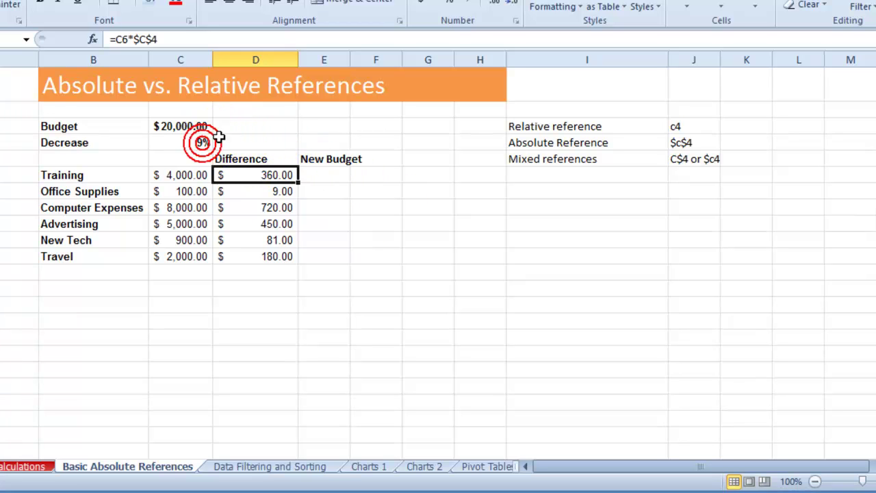
pyautogui.click(236, 142)
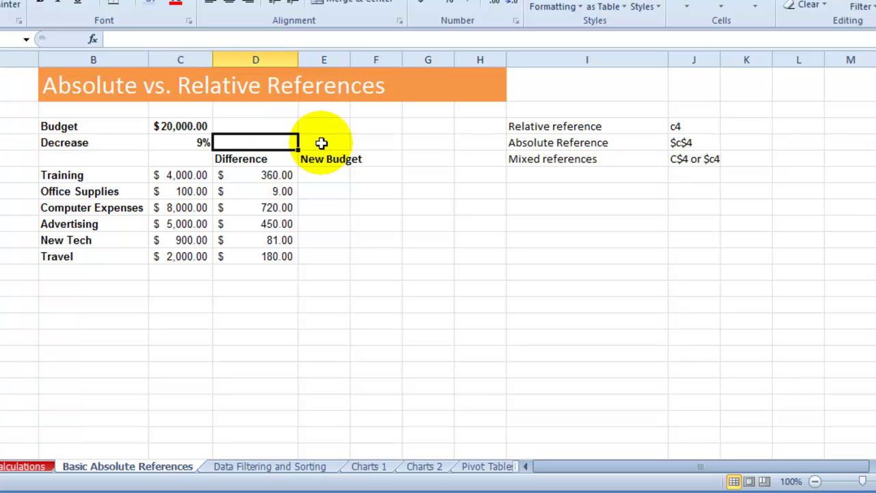
pyautogui.click(203, 143)
pyautogui.click(228, 144)
pyautogui.click(319, 143)
pyautogui.click(364, 143)
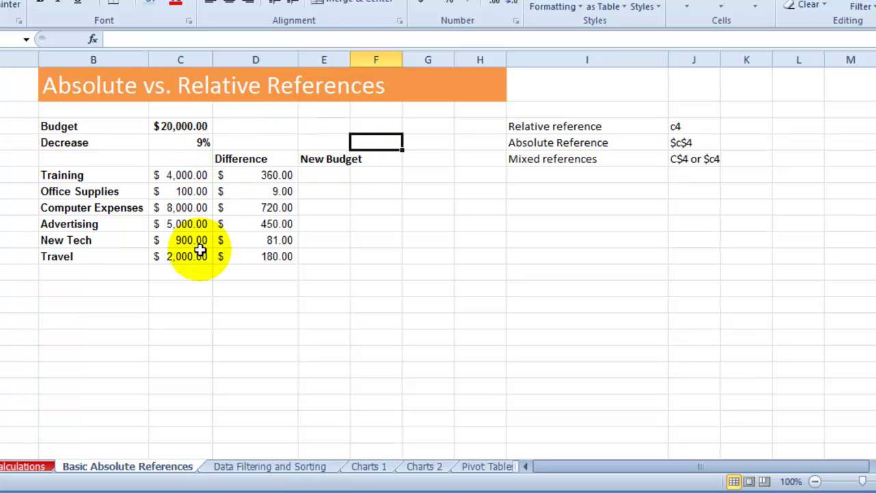
pyautogui.click(198, 141)
pyautogui.click(242, 140)
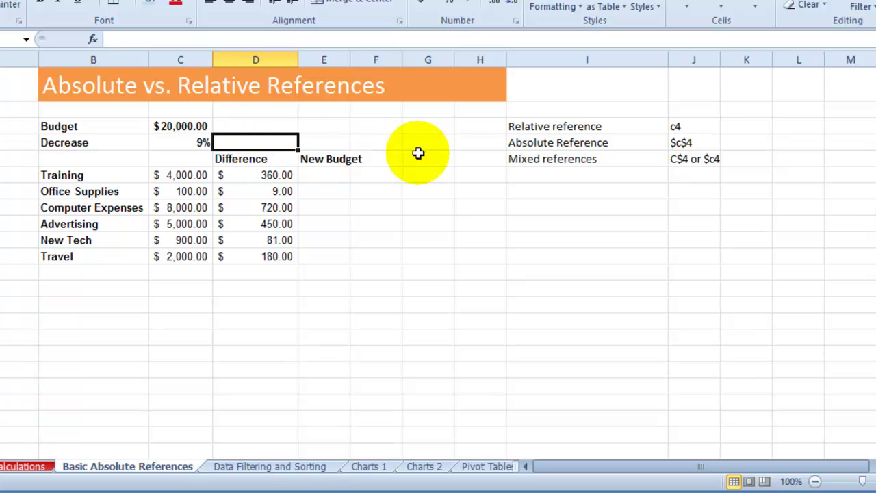
pyautogui.click(681, 159)
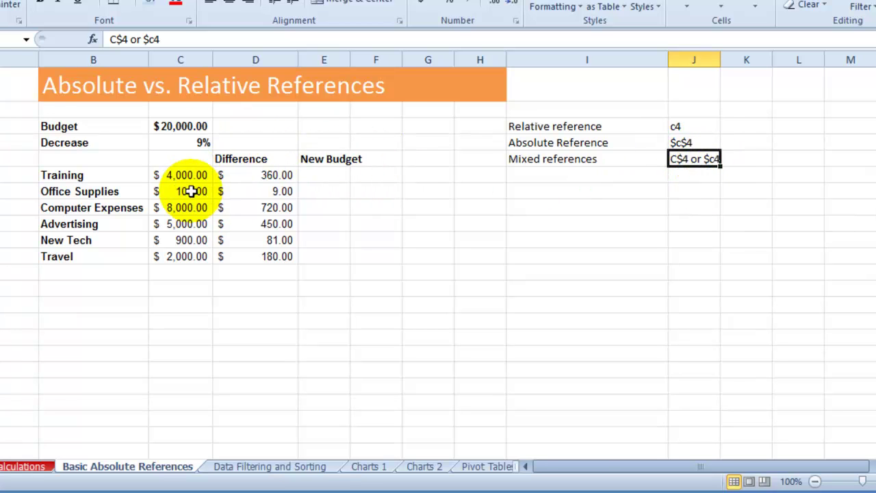
pyautogui.click(698, 144)
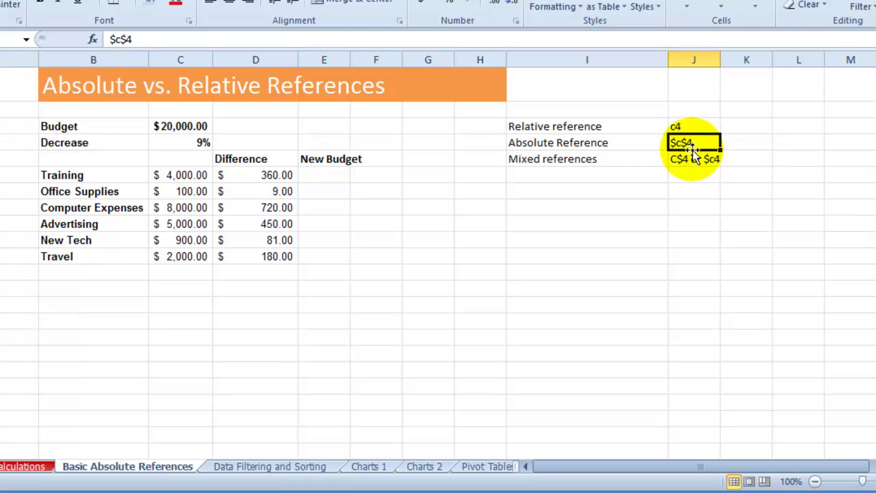
pyautogui.click(710, 163)
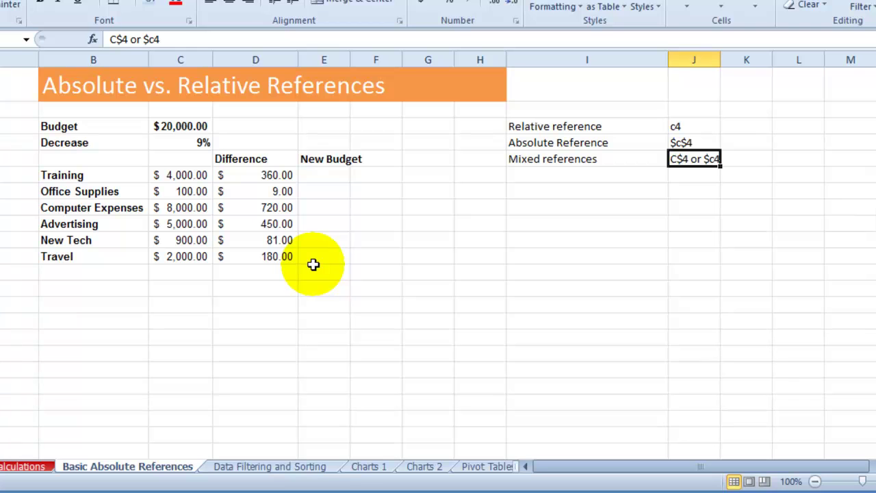
pyautogui.click(269, 179)
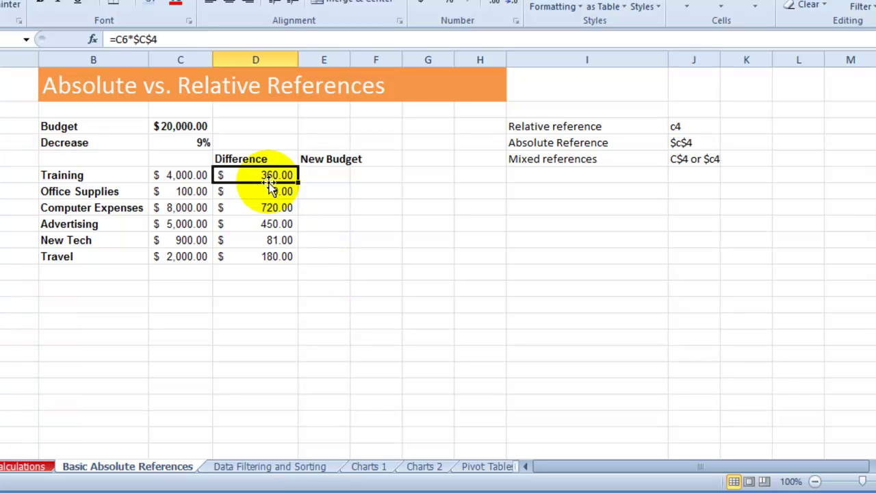
# Change D6's formula to the mixed reference =C6*C$4.
pyautogui.doubleClick(269, 182)
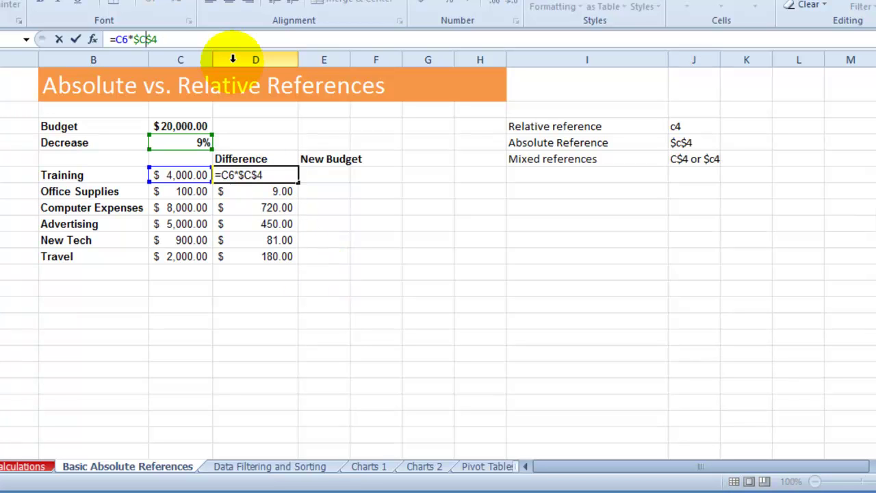
pyautogui.click(160, 41)
pyautogui.press('F4')
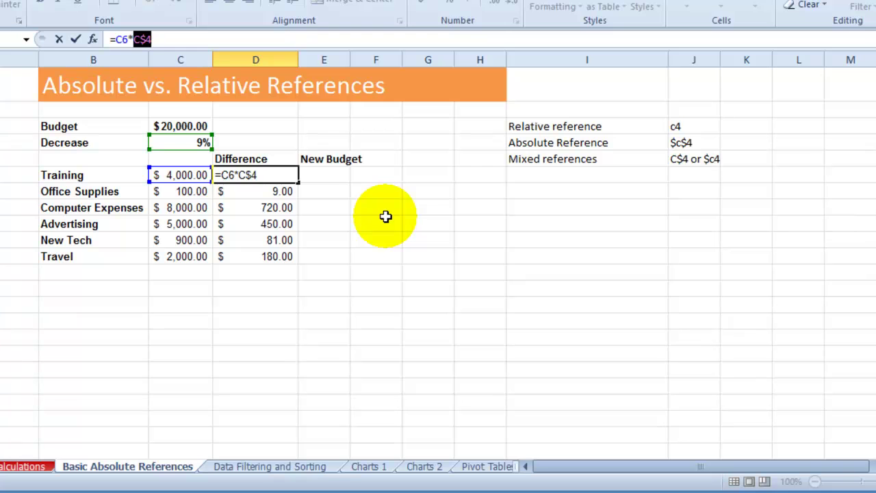
pyautogui.press('F4')
pyautogui.press('F4')
pyautogui.press('F4')
pyautogui.press('Return')
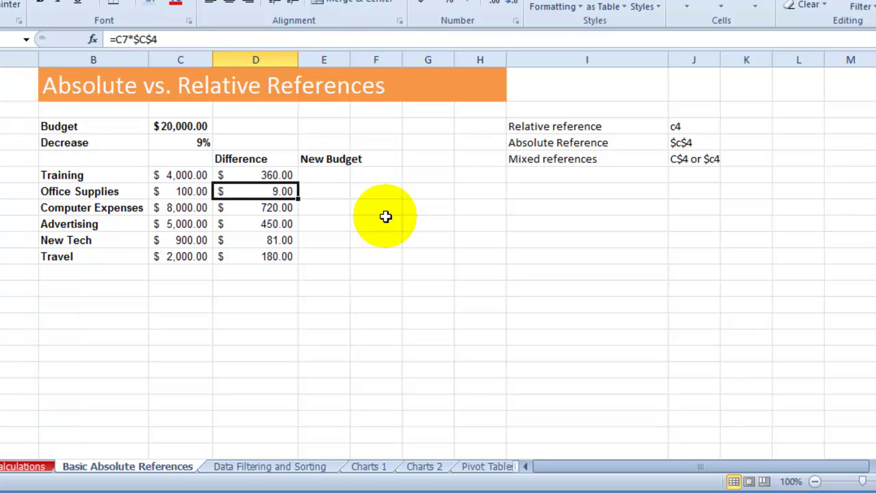
# Fill the =C6*C$4 formula down D6:D11 and check it is unchanged.
pyautogui.click(277, 175)
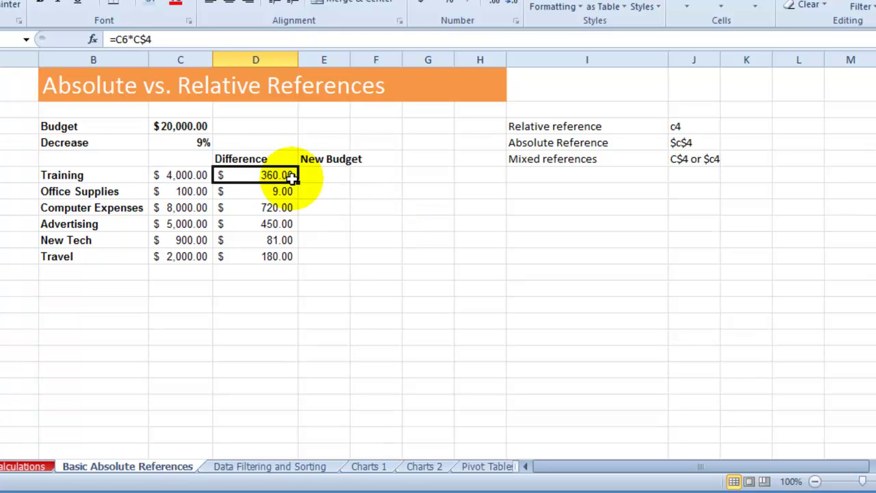
pyautogui.moveTo(299, 183); pyautogui.dragTo(295, 257)
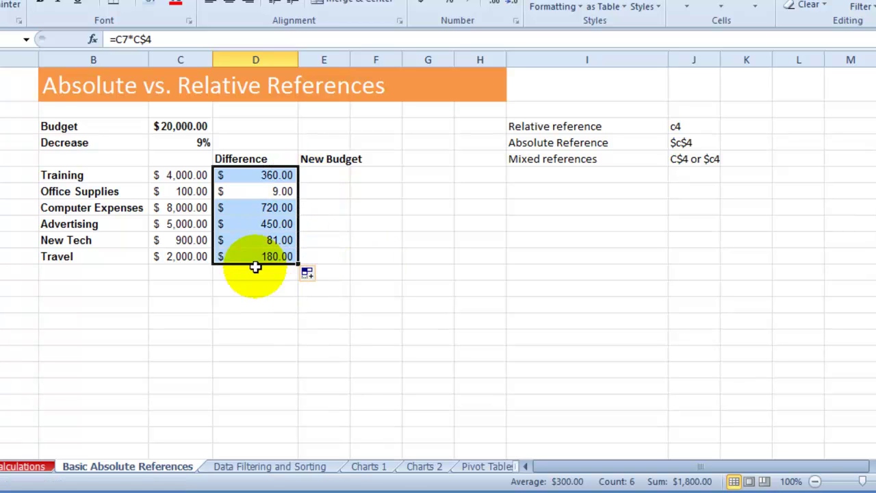
pyautogui.click(204, 147)
pyautogui.click(256, 176)
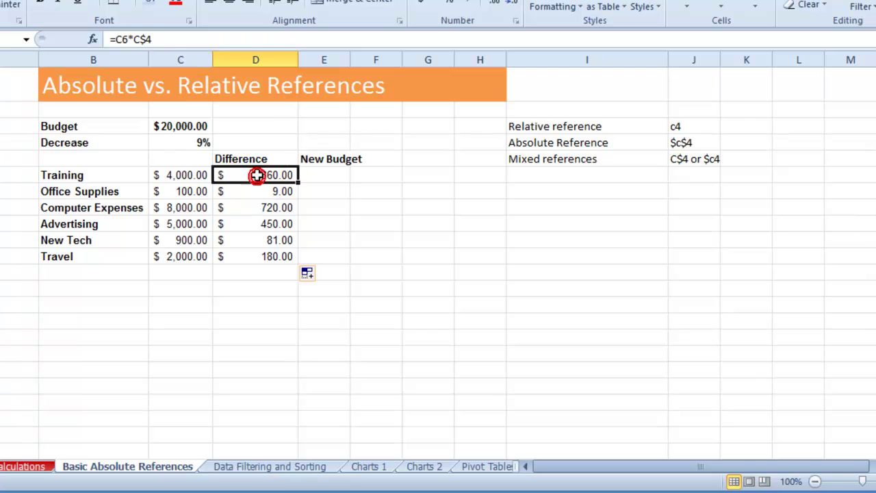
pyautogui.click(134, 39)
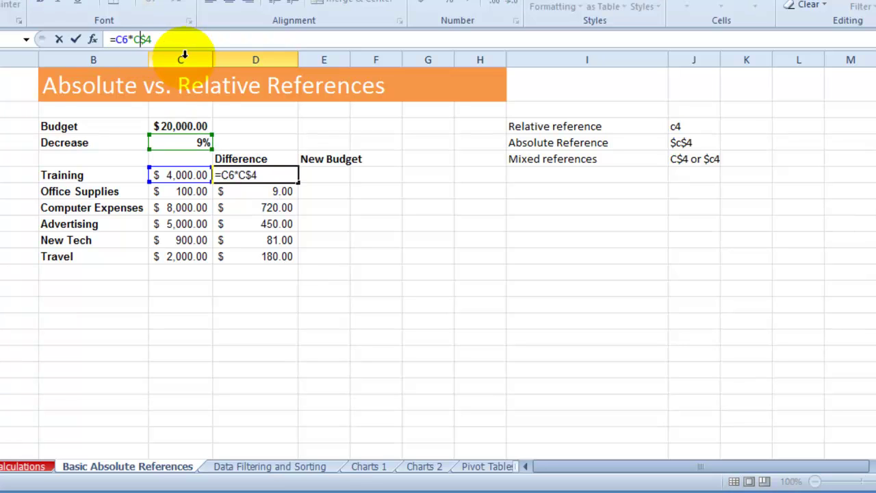
pyautogui.press('Escape')
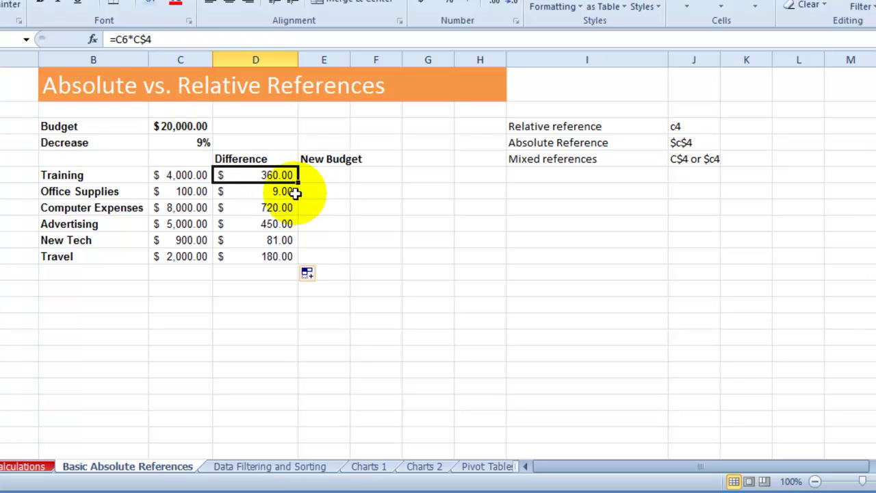
pyautogui.click(243, 144)
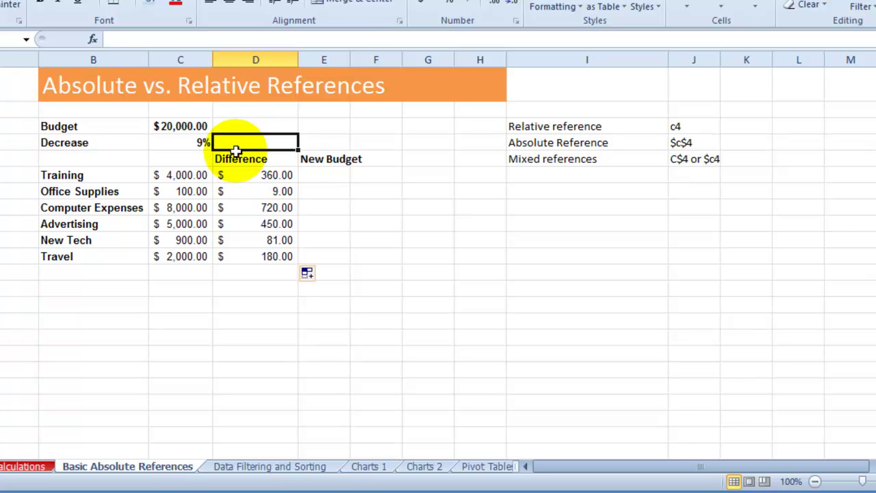
# Copy D6's formula right into E6, producing =D6*D$4.
pyautogui.click(274, 175)
pyautogui.moveTo(298, 180); pyautogui.dragTo(351, 180)
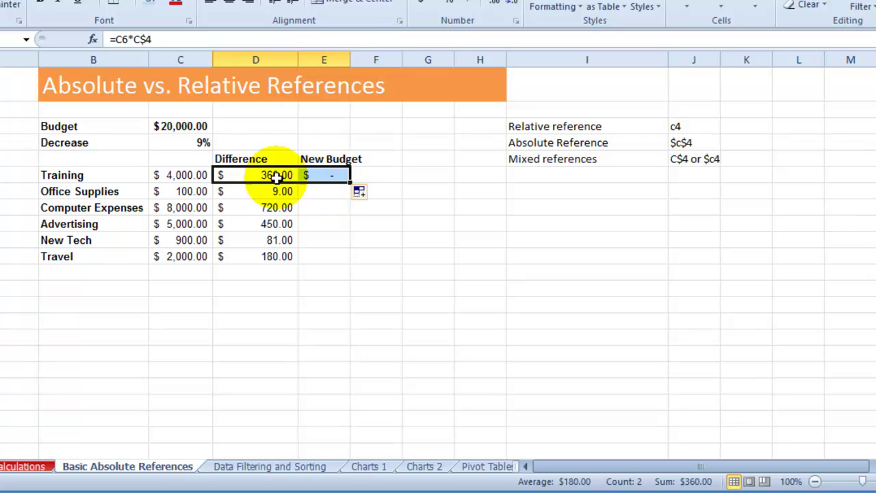
pyautogui.click(322, 176)
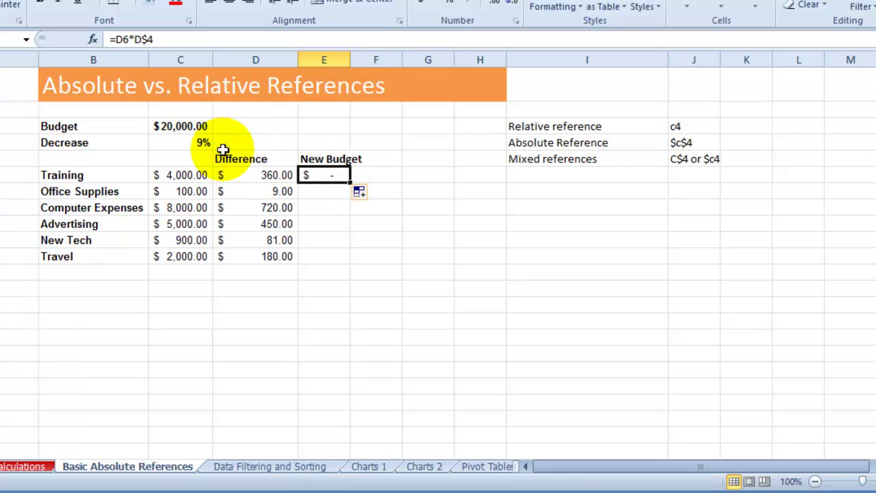
pyautogui.click(121, 39)
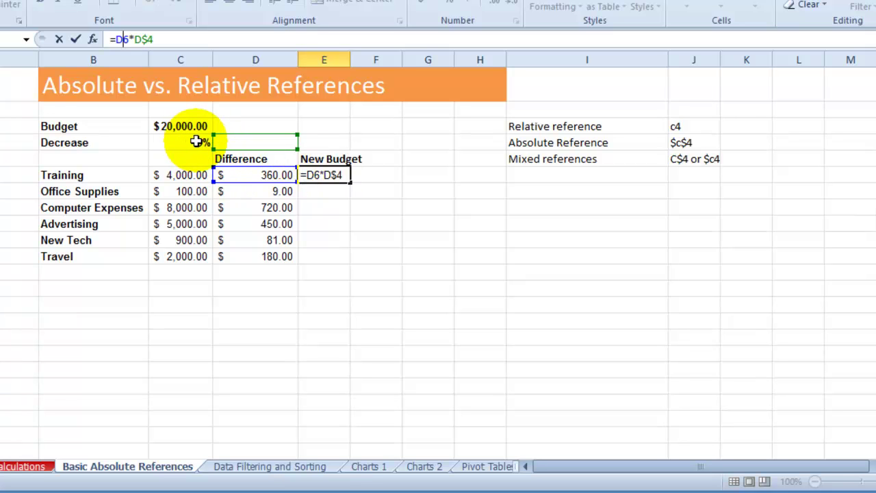
pyautogui.click(349, 200)
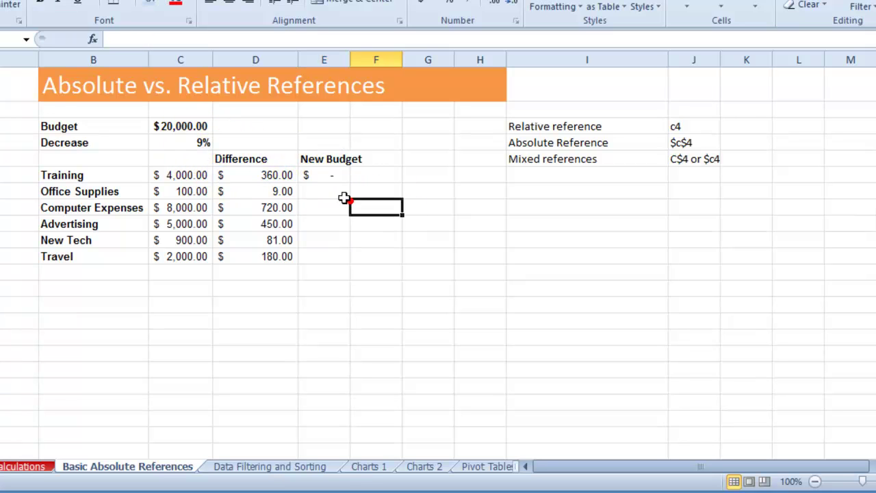
# Enter 5 in D4 and autofit column E to show $1,800.00.
pyautogui.click(244, 141)
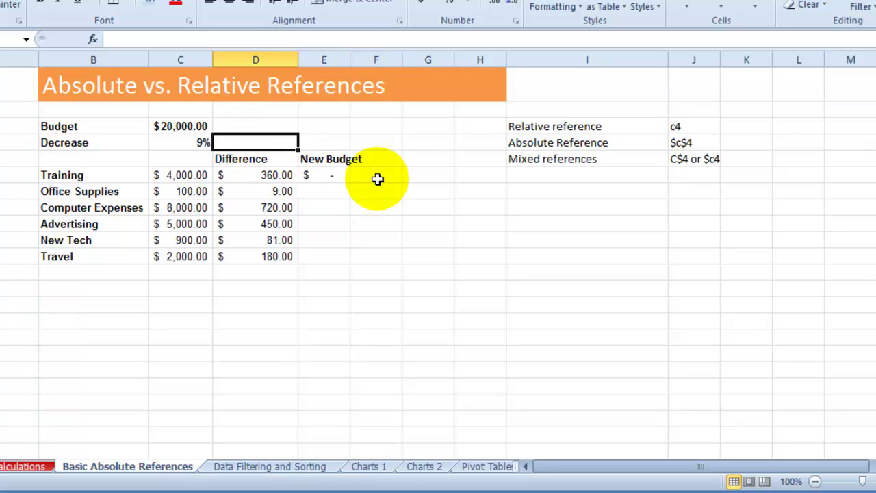
pyautogui.write('5')
pyautogui.click(331, 145)
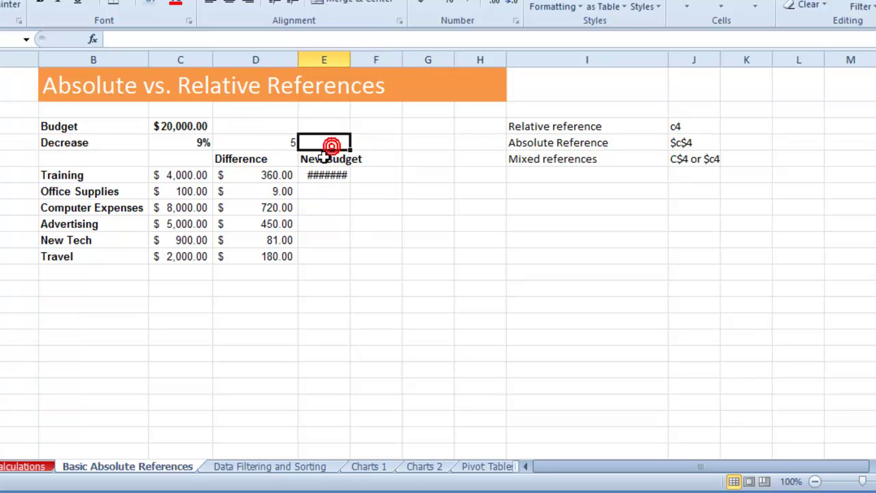
pyautogui.click(339, 176)
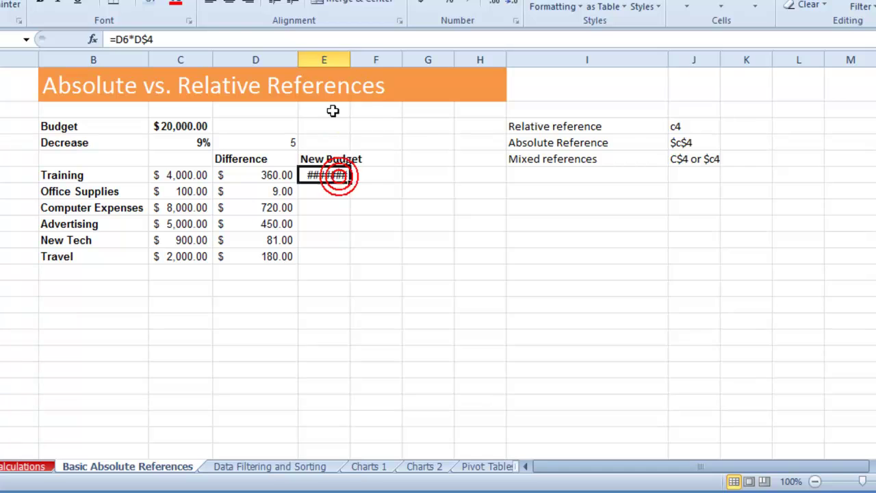
pyautogui.doubleClick(349, 60)
pyautogui.click(131, 39)
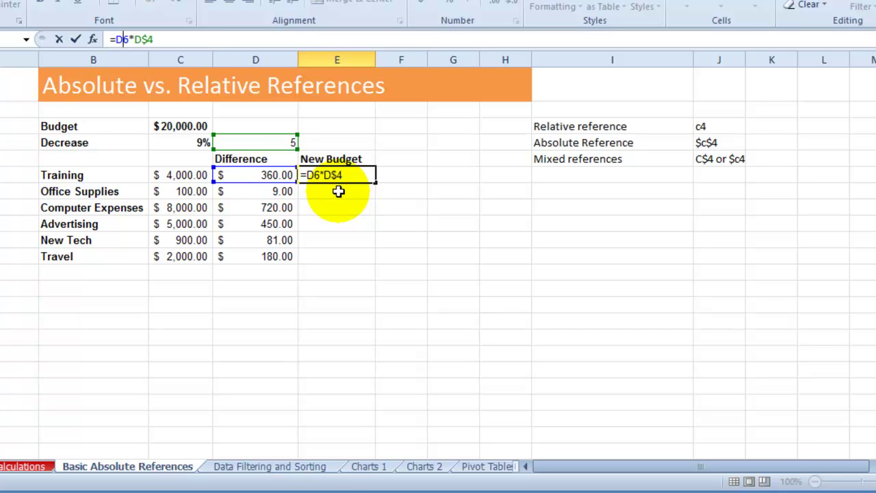
# Change D6's formula to =C6*$C4.
pyautogui.click(319, 204)
pyautogui.click(264, 175)
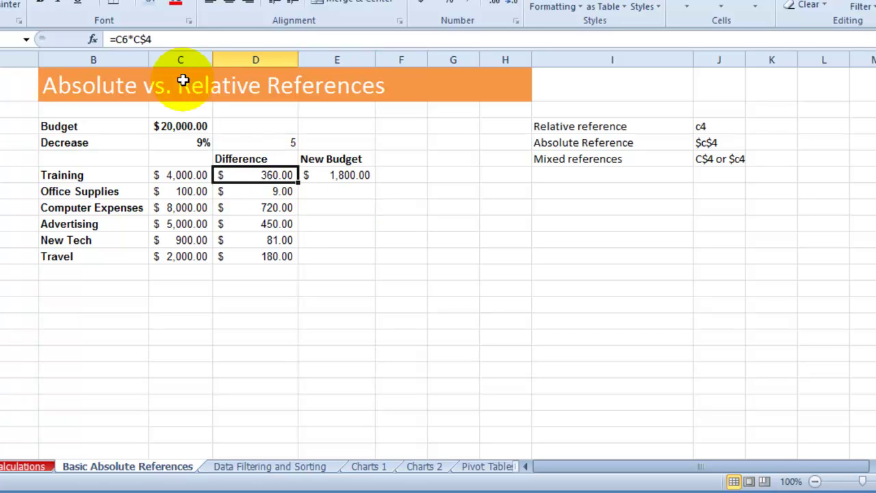
pyautogui.click(136, 39)
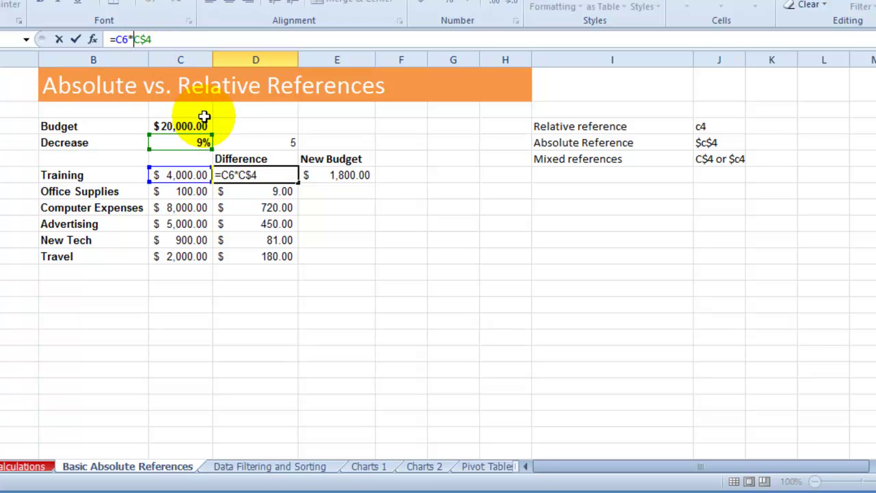
pyautogui.press('F4')
pyautogui.press('Return')
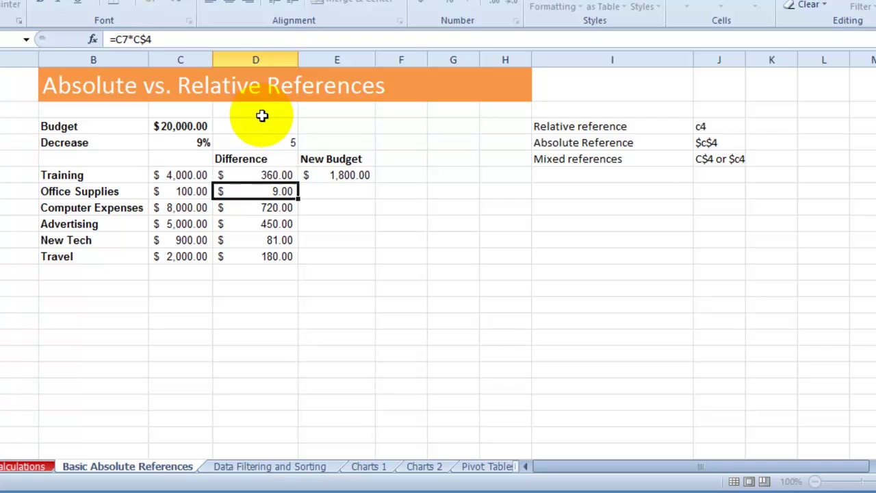
# Fill the =C6*$C4 formula right into E6 and down to D11.
pyautogui.click(259, 177)
pyautogui.moveTo(300, 173); pyautogui.dragTo(333, 176)
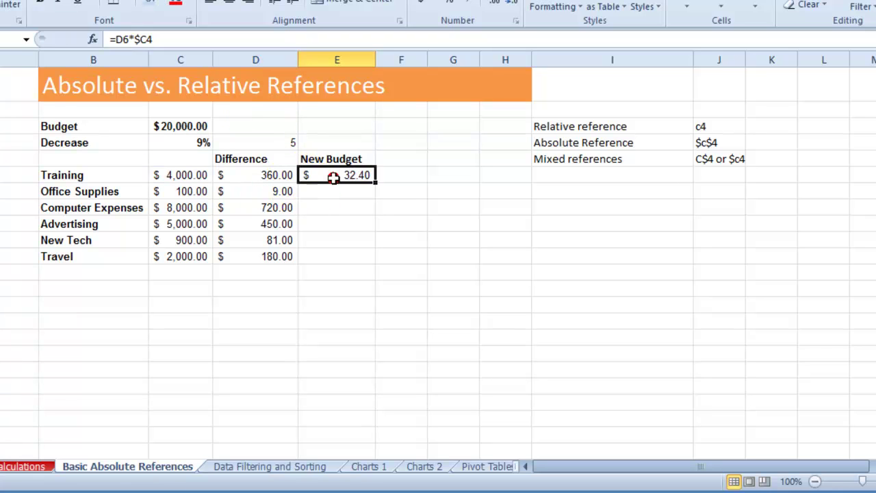
pyautogui.click(283, 178)
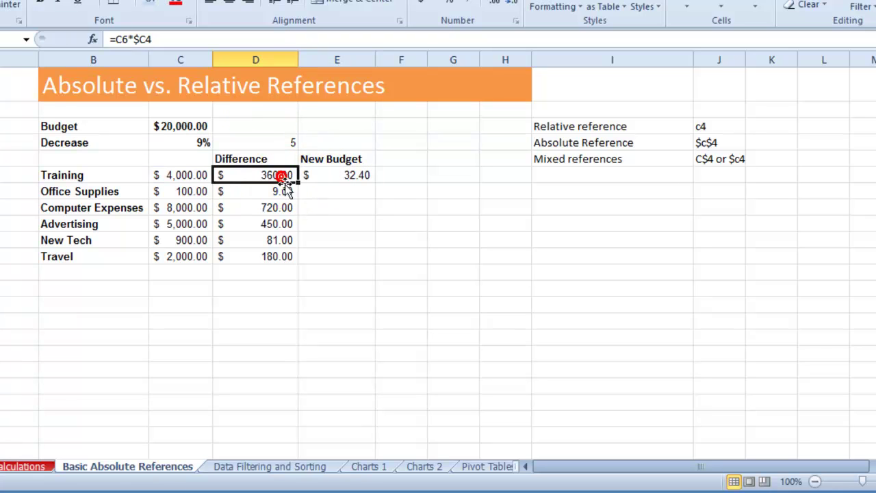
pyautogui.moveTo(297, 182); pyautogui.dragTo(294, 259)
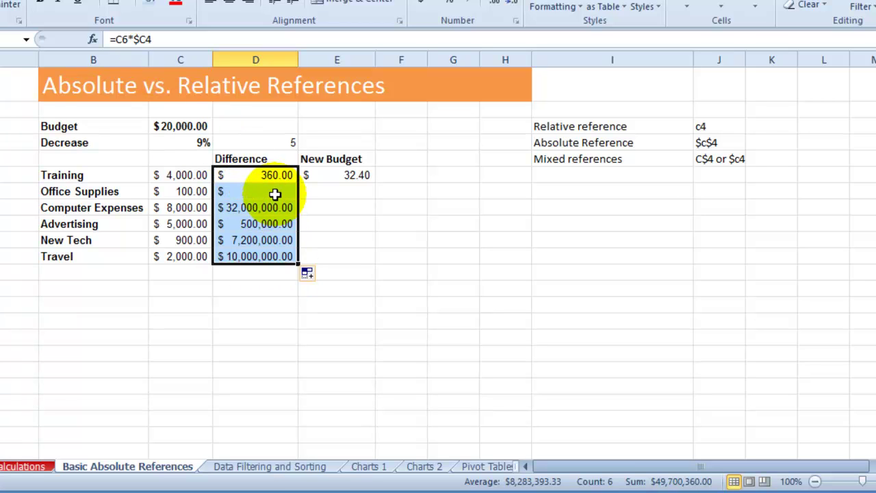
# Inspect the inflated Difference results like $32,000,000.00 against the mixed references note.
pyautogui.click(270, 194)
pyautogui.click(267, 209)
pyautogui.click(268, 192)
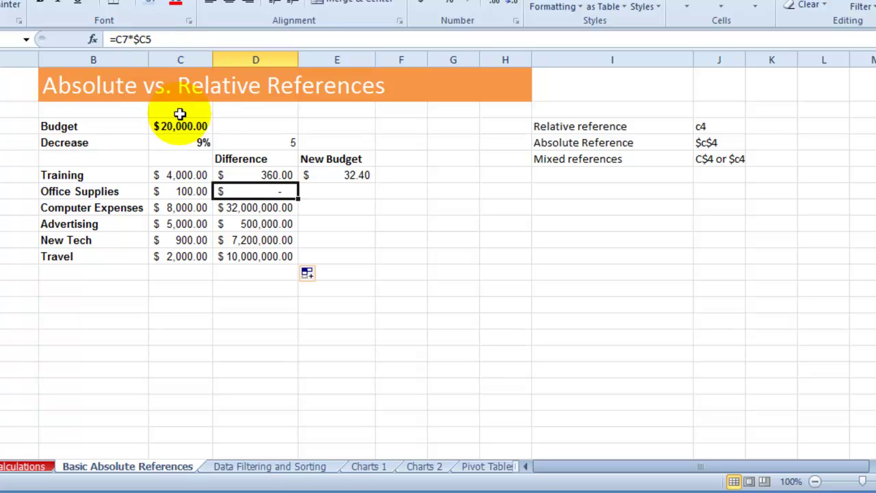
pyautogui.click(272, 201)
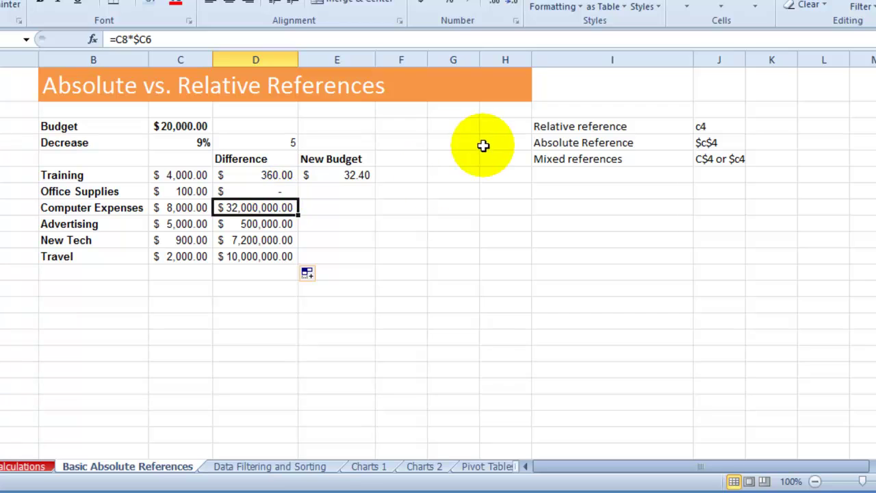
pyautogui.click(542, 161)
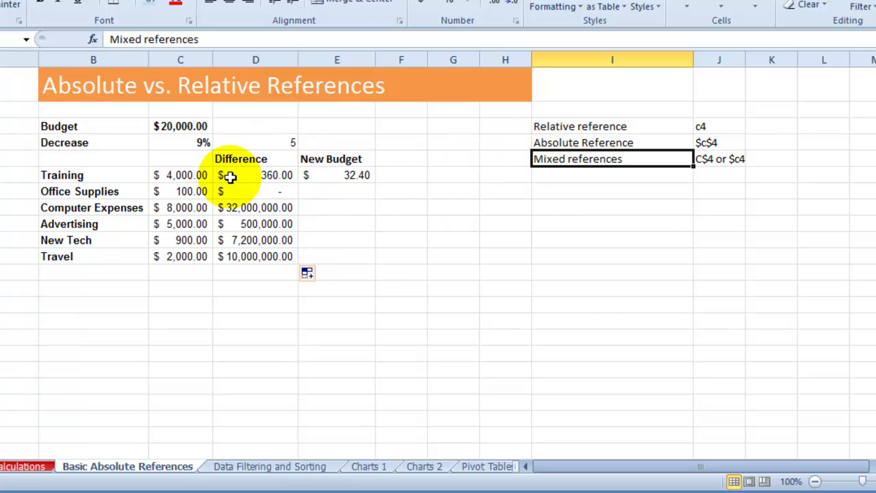
pyautogui.click(265, 177)
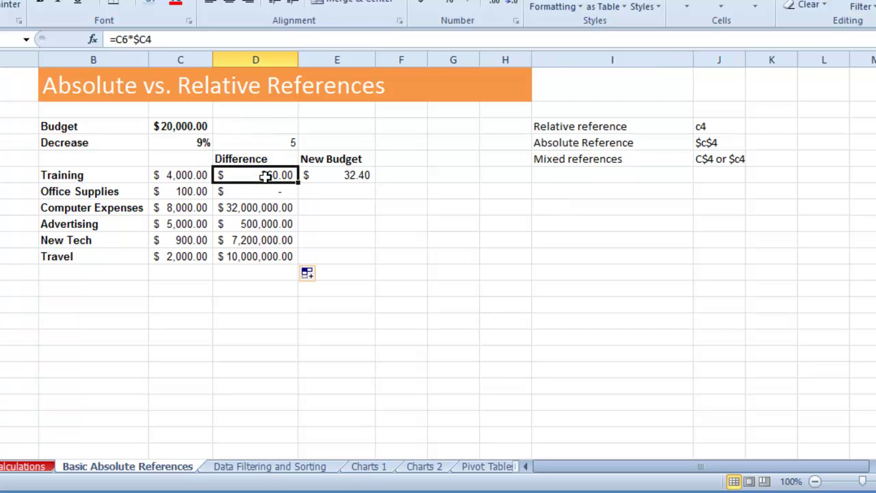
pyautogui.click(197, 142)
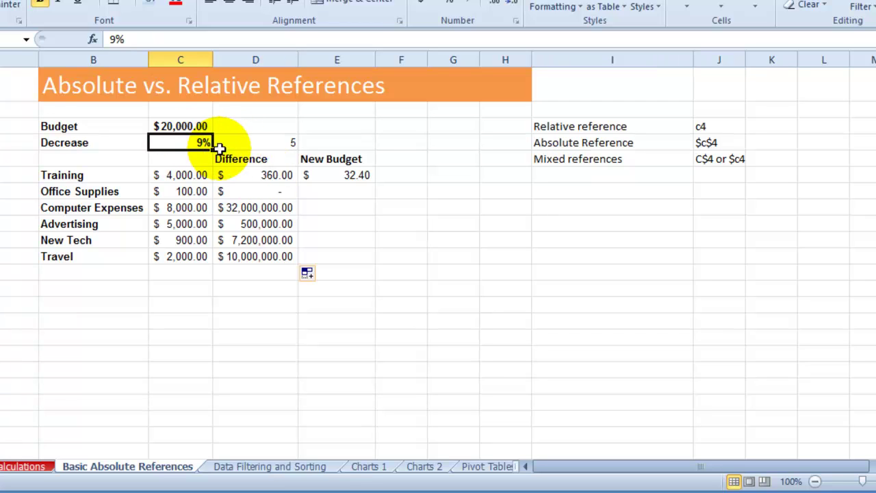